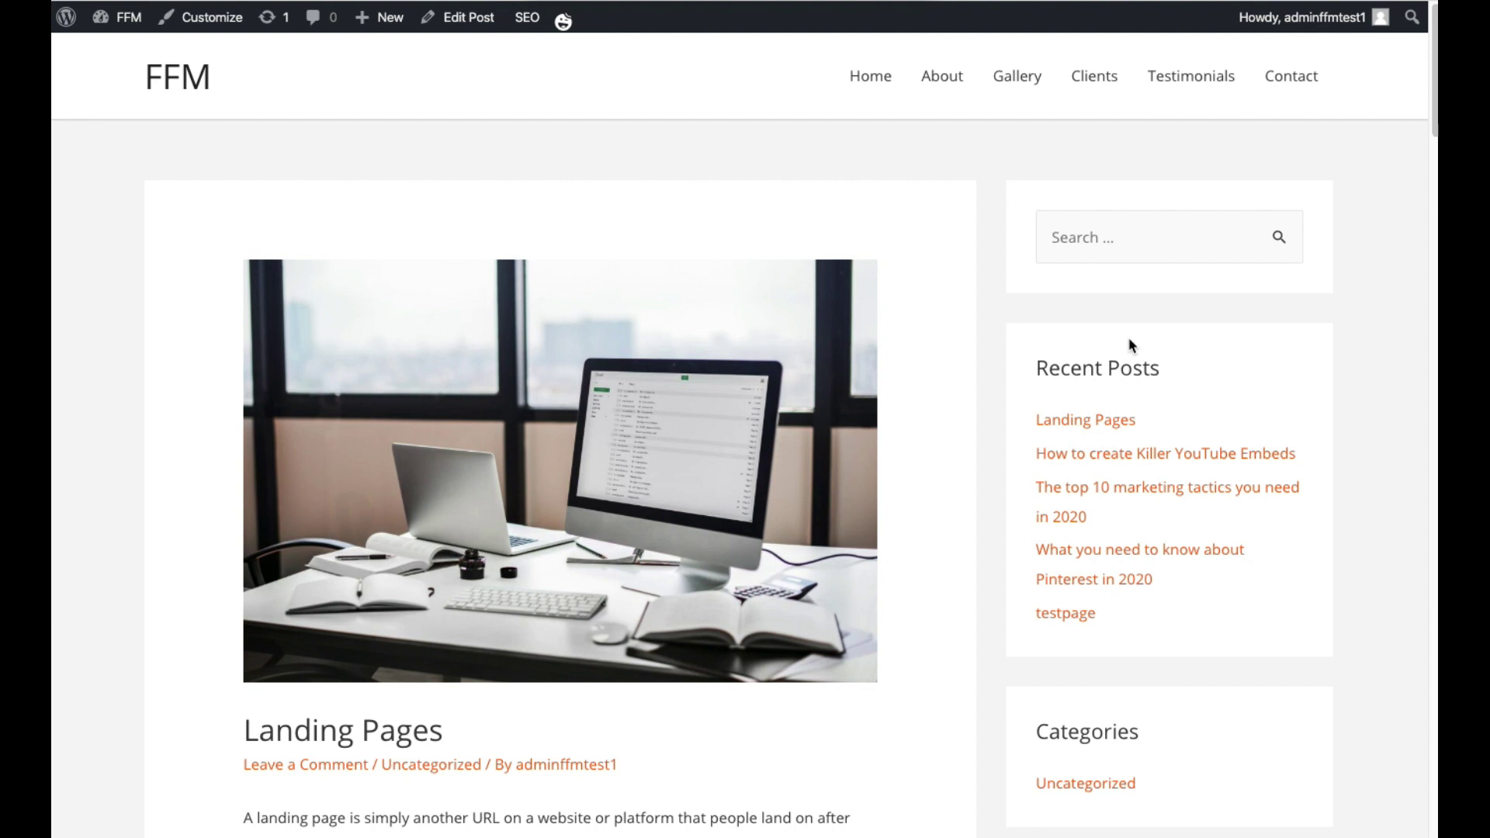
# - Scroll the front-end blog post and highlight its existing sidebar widgets to review them
pyautogui.scroll(-1, 1131, 344)
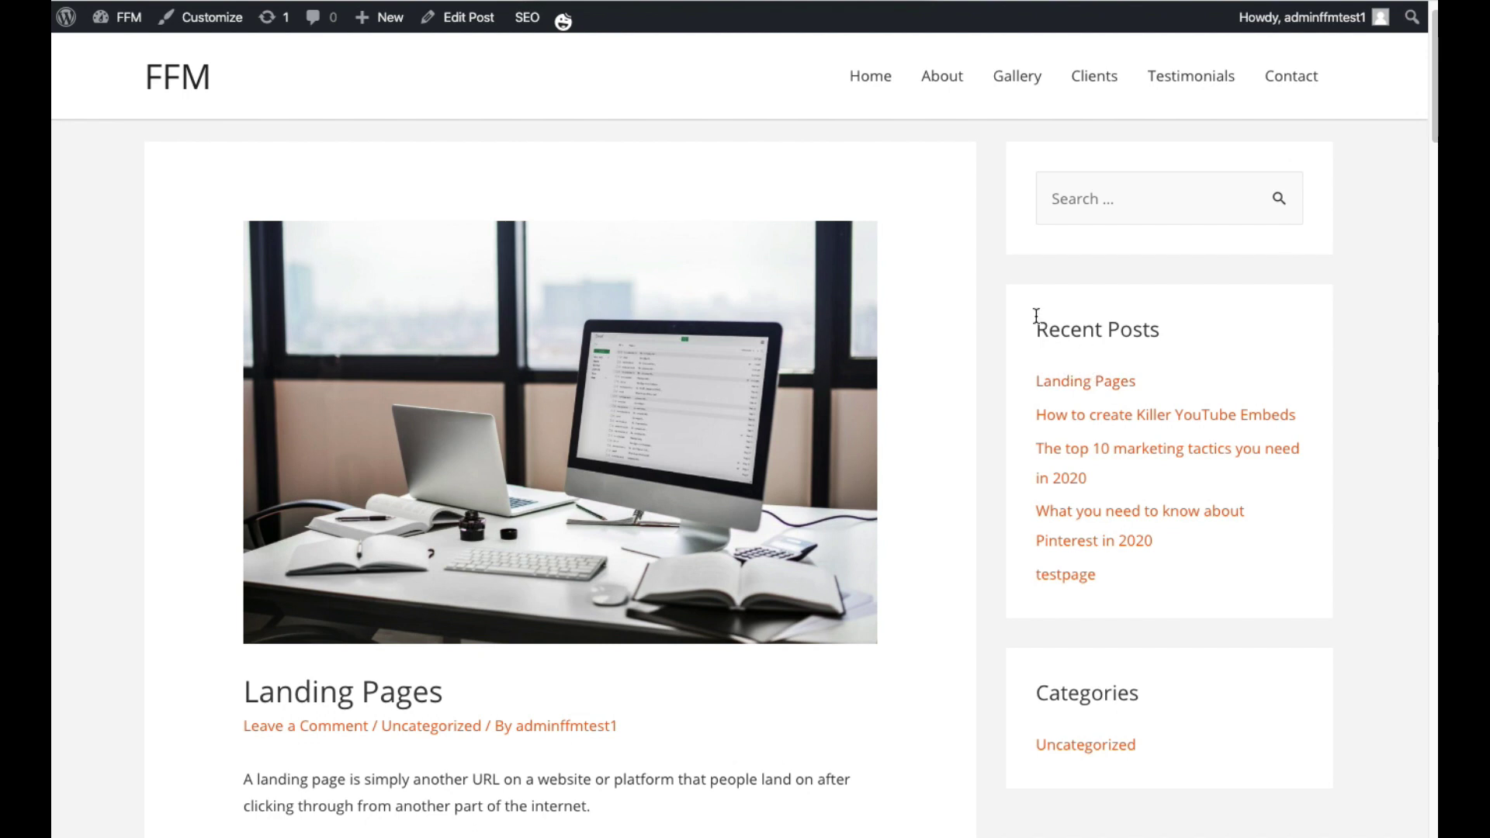
pyautogui.moveTo(1034, 322); pyautogui.dragTo(1282, 658)
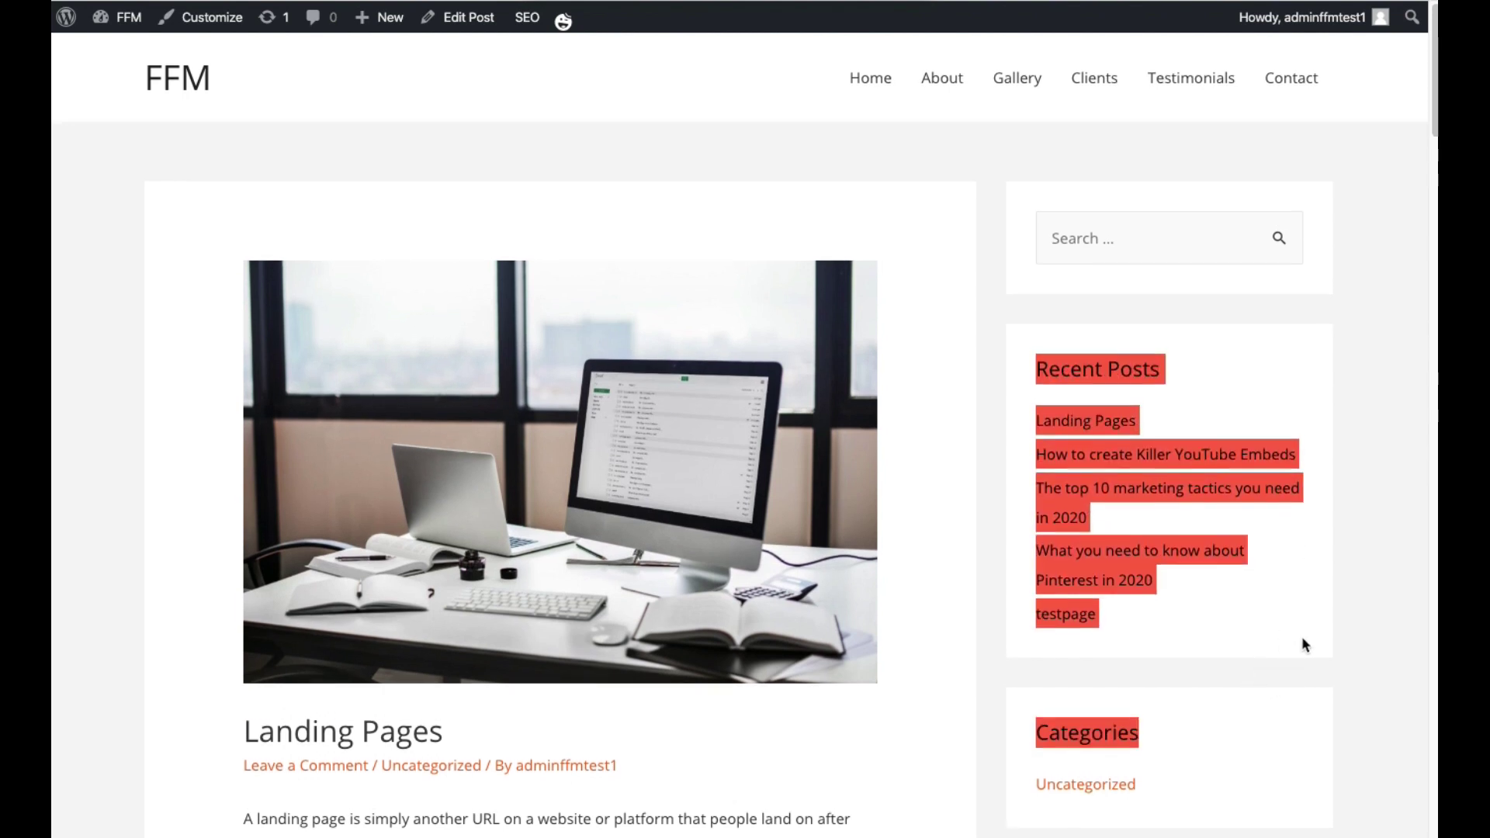
pyautogui.click(1300, 632)
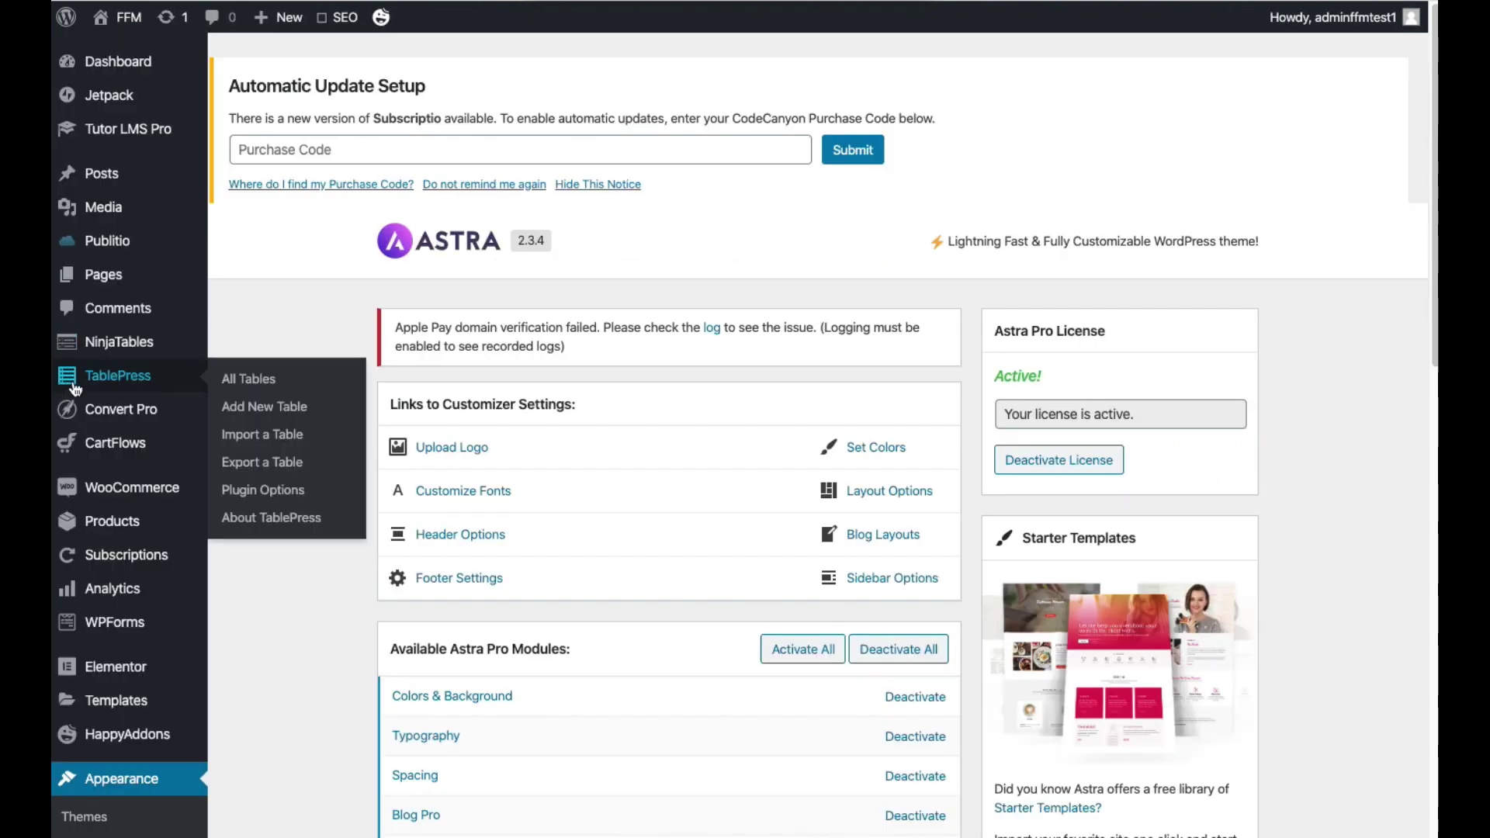
pyautogui.scroll(-5, 86, 683)
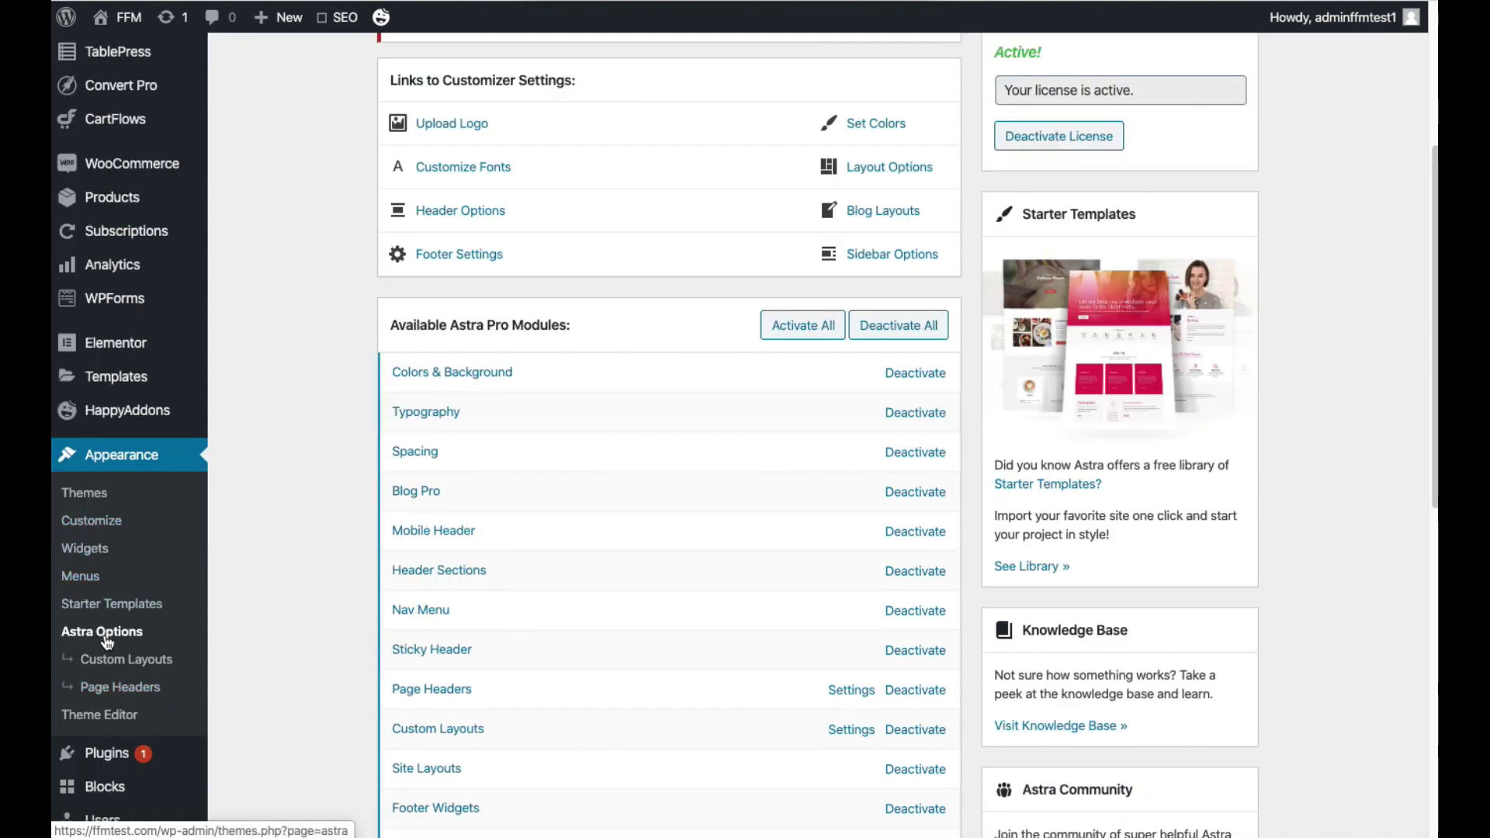
pyautogui.scroll(-4, 675, 710)
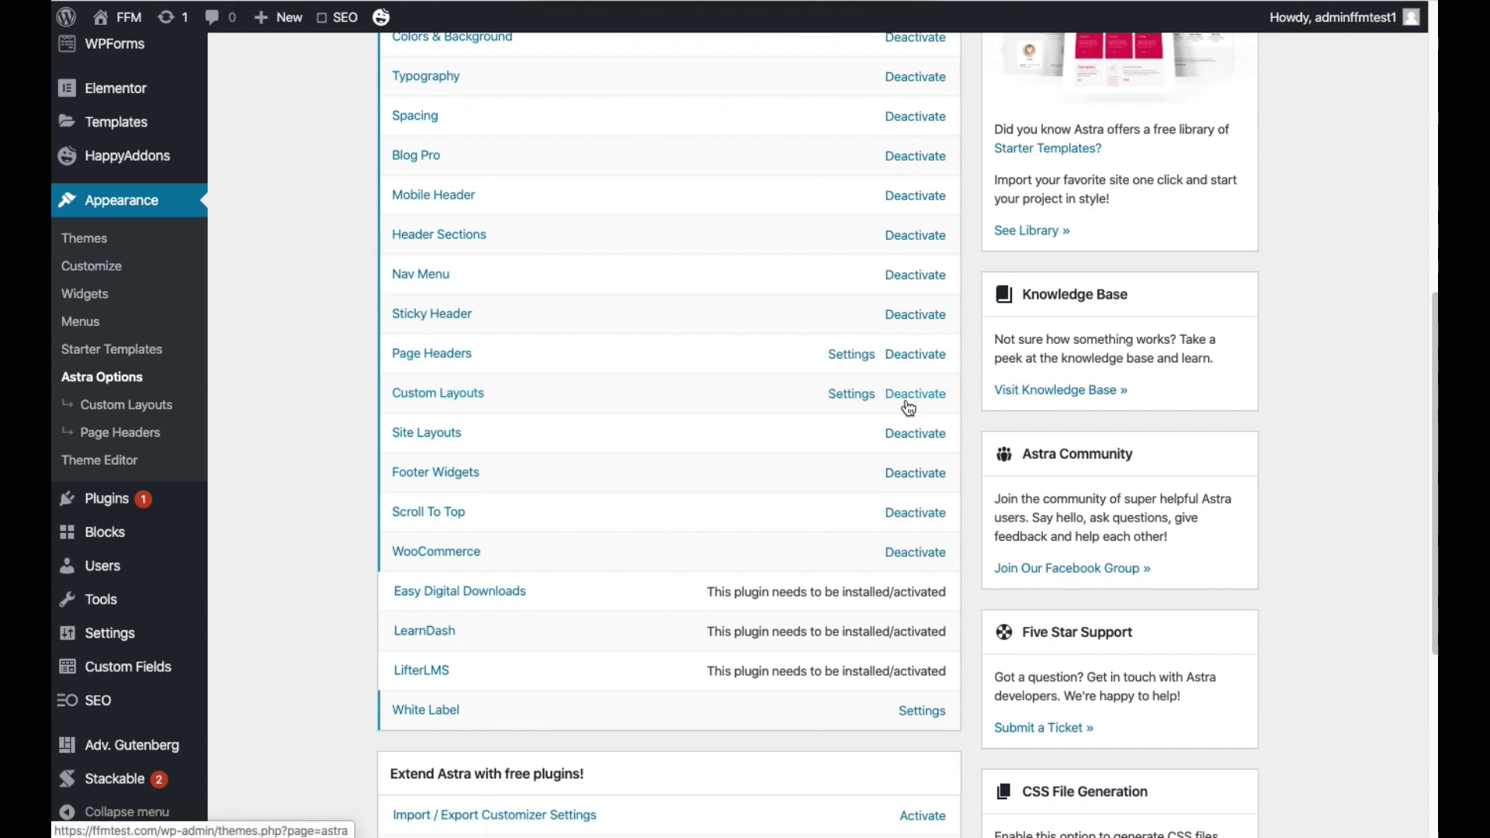
pyautogui.scroll(1, 908, 407)
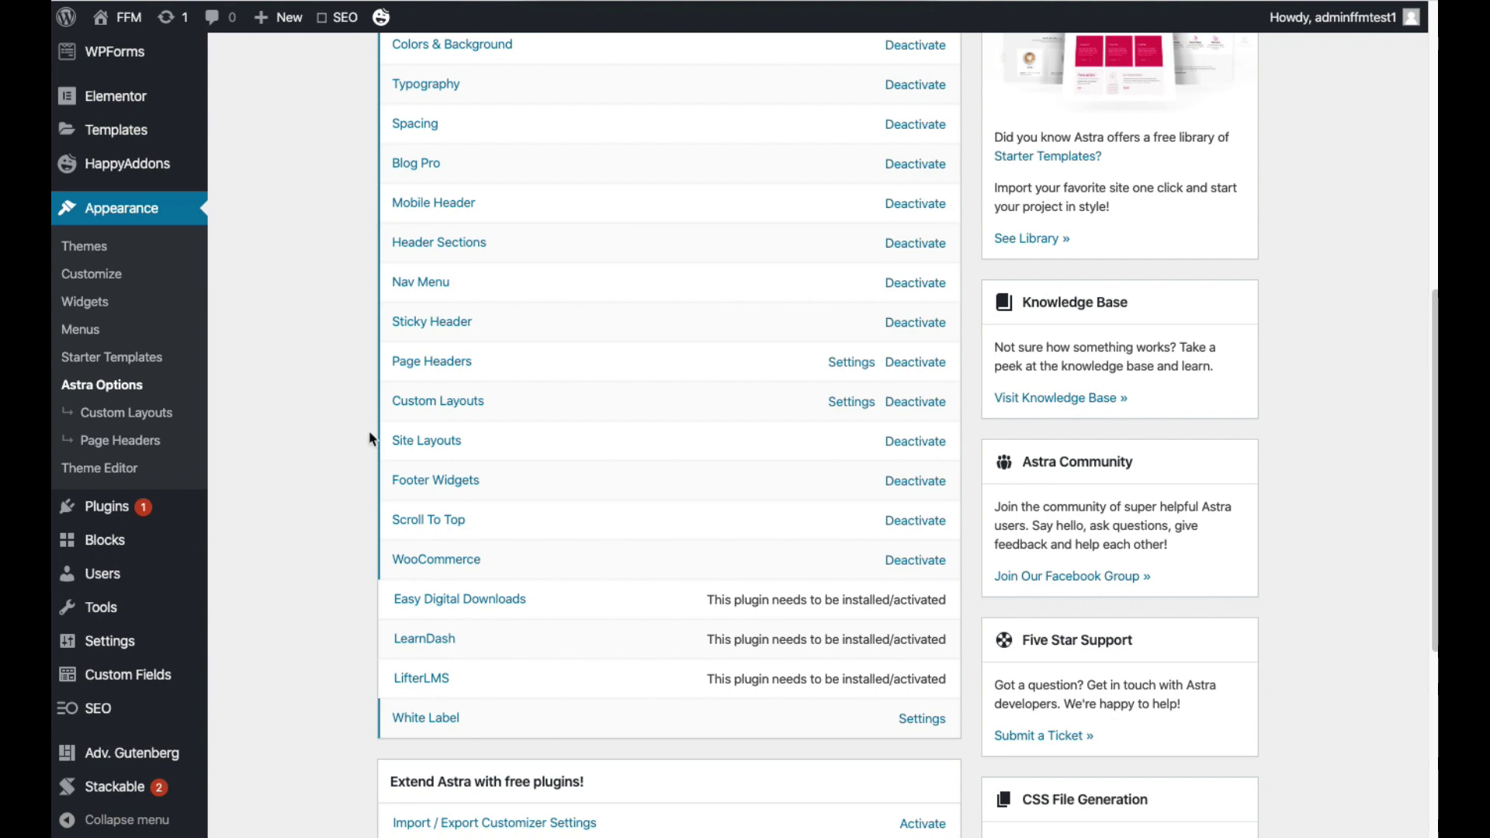
pyautogui.scroll(-1, 180, 650)
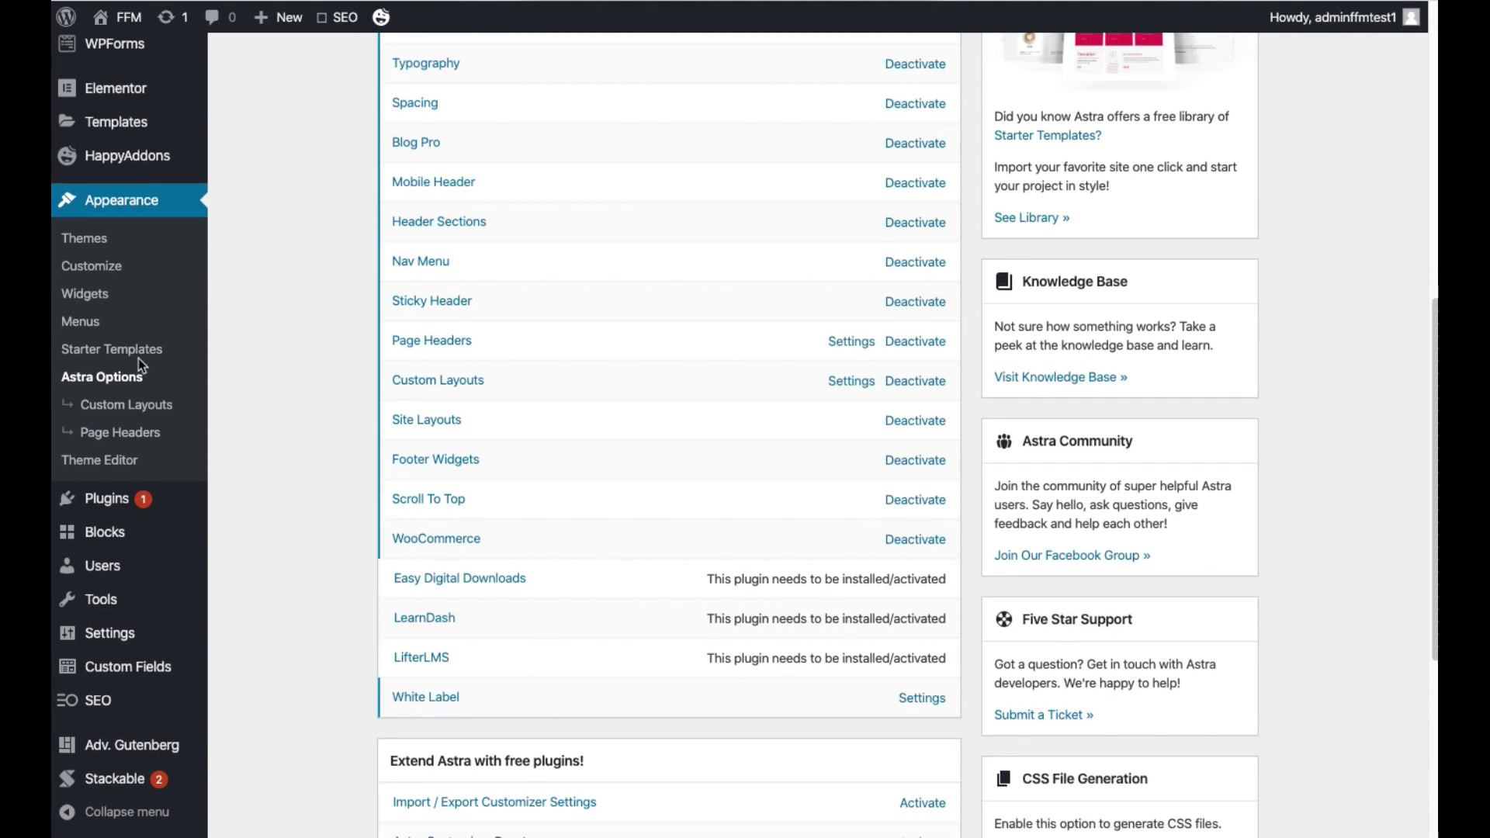
# - Add a new Astra custom layout titled 'Elementor custom sidebar' and launch Edit with Elementor
pyautogui.click(159, 416)
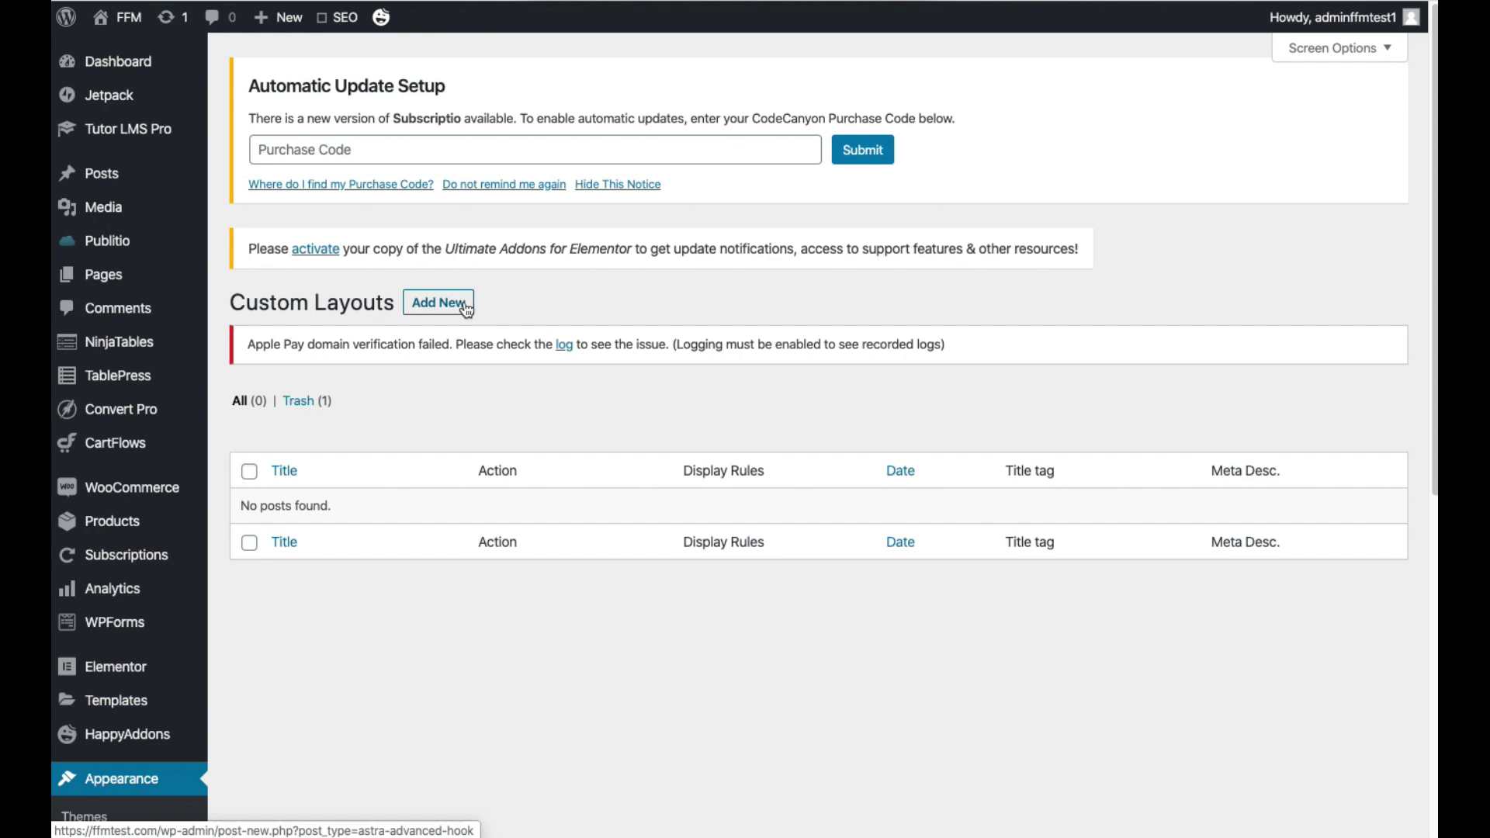
pyautogui.click(467, 311)
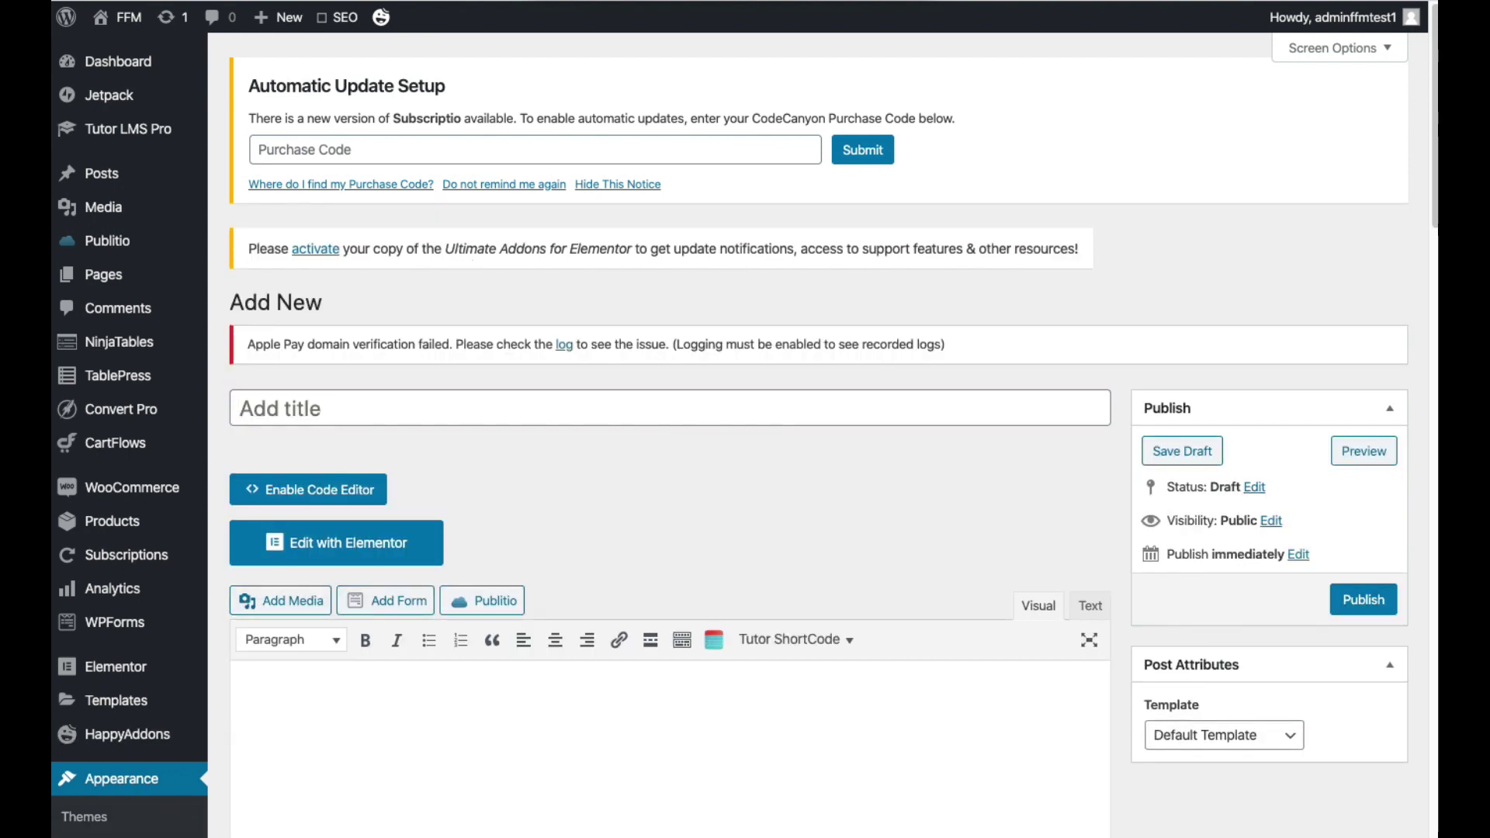
pyautogui.click(273, 388)
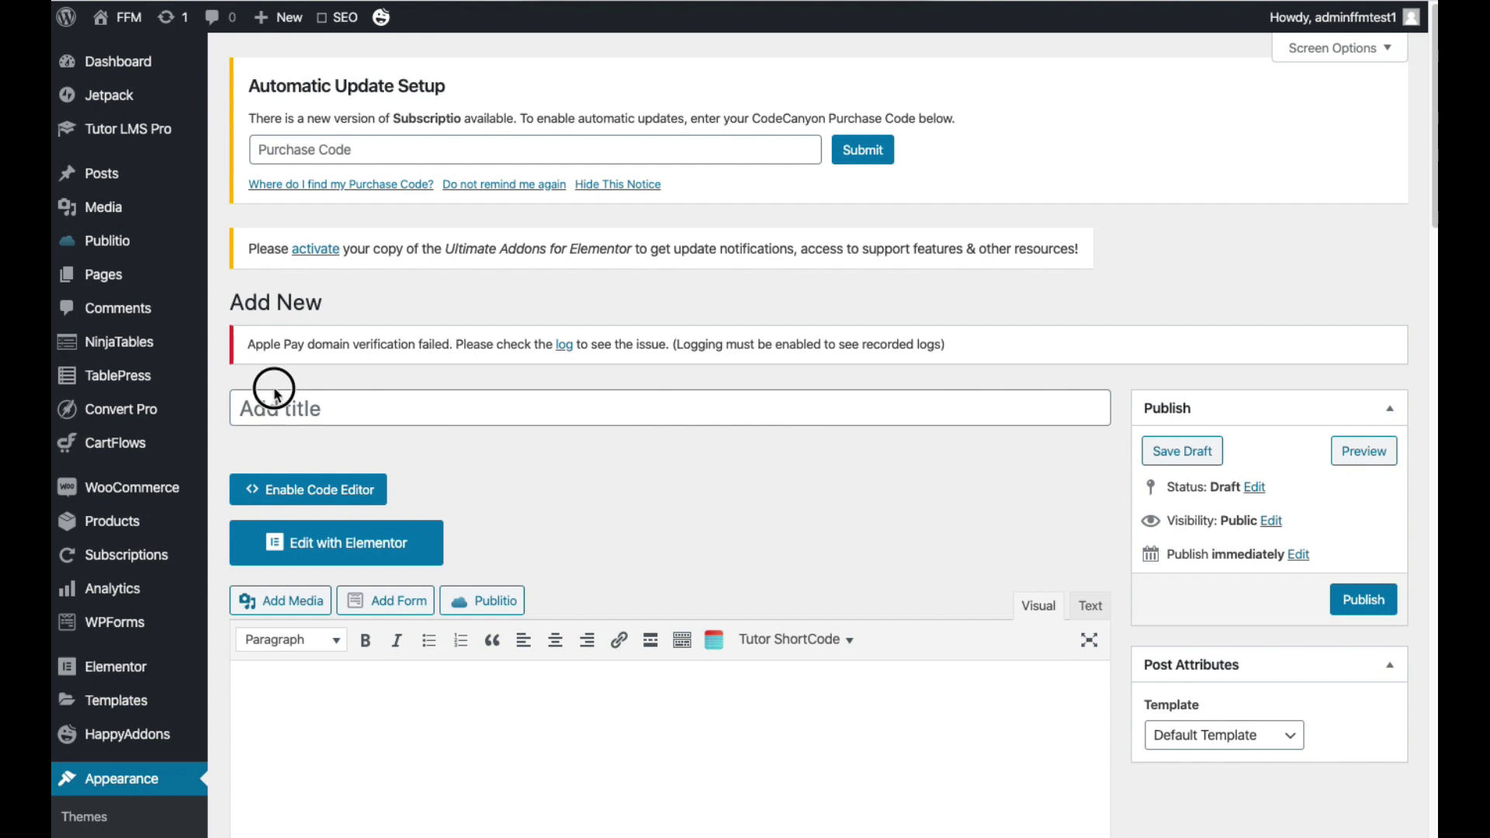
pyautogui.write('Elementor custom sidebar')
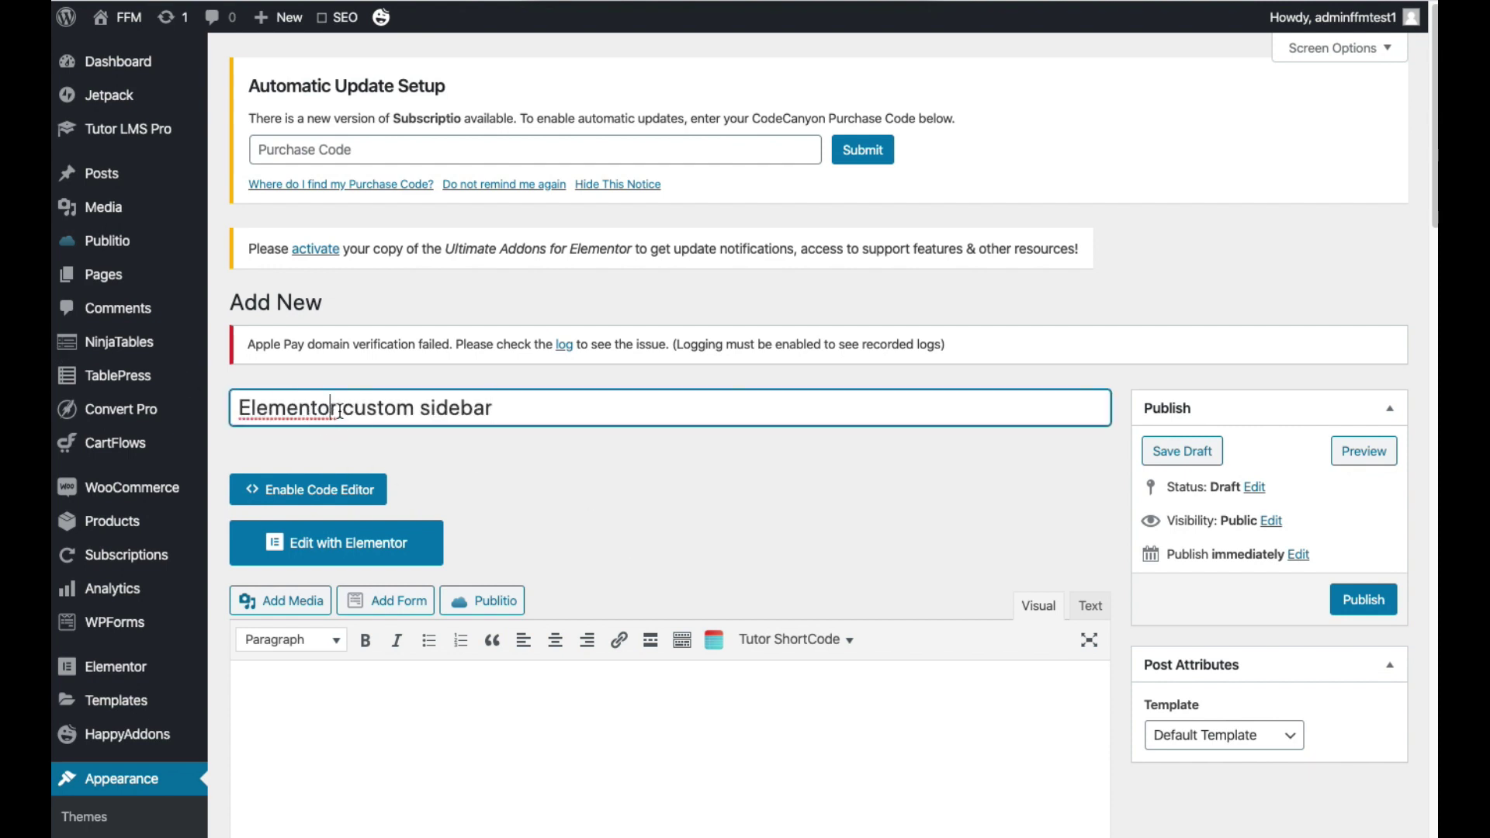
pyautogui.moveTo(200, 406)
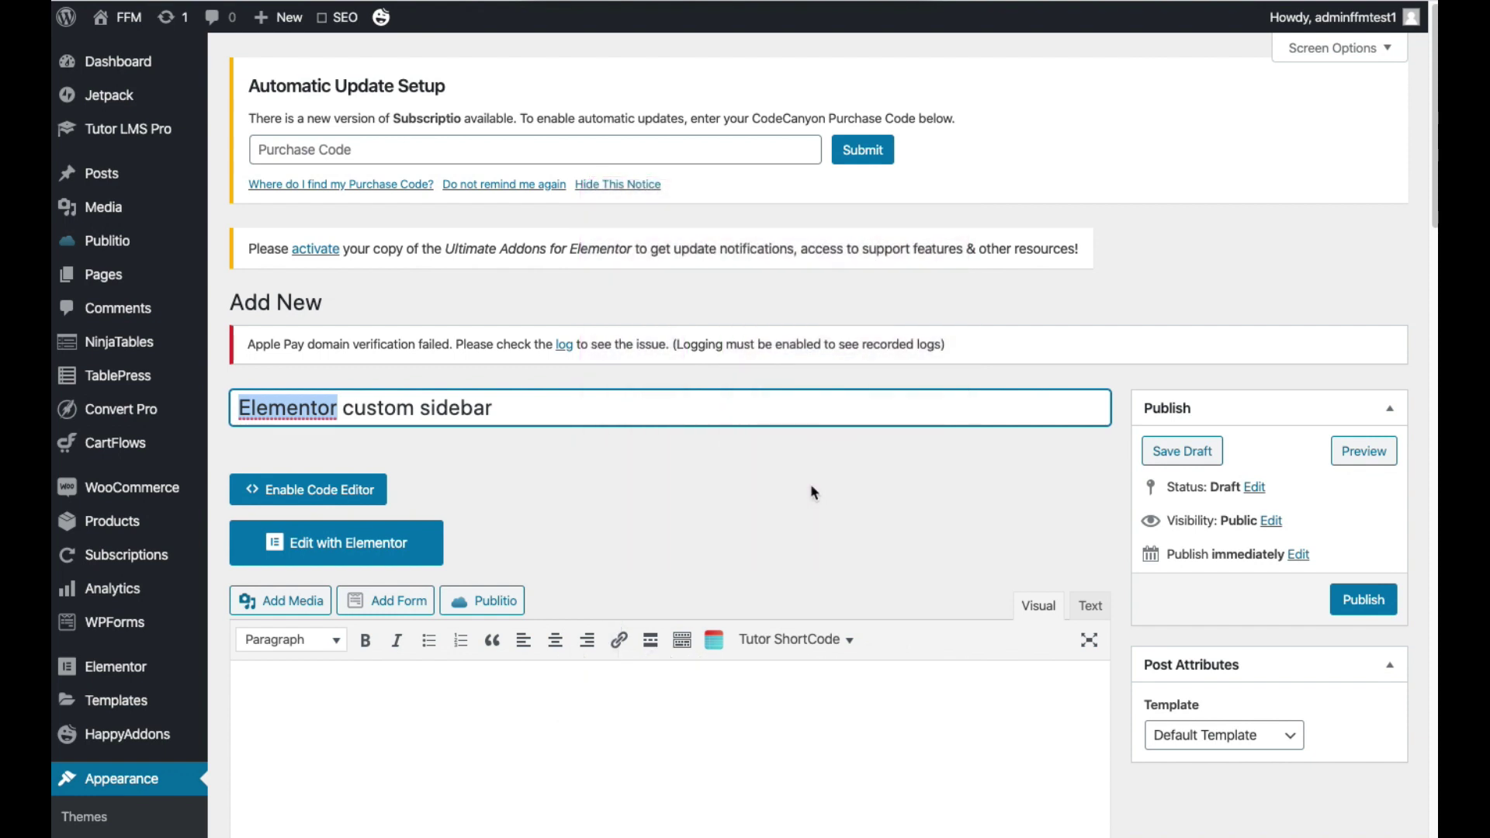
pyautogui.click(1073, 542)
pyautogui.scroll(-5, 1074, 543)
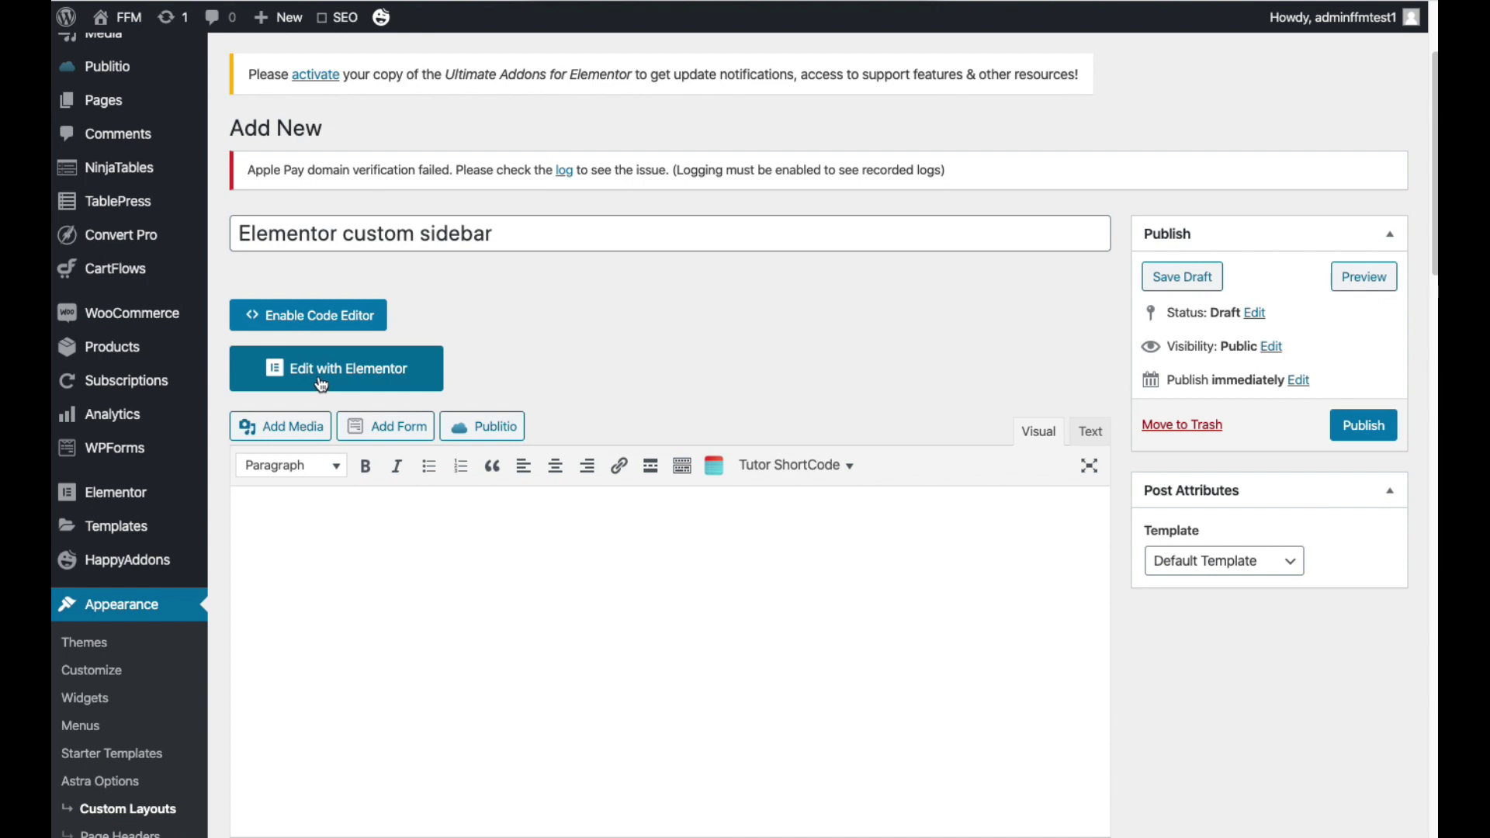
pyautogui.click(321, 371)
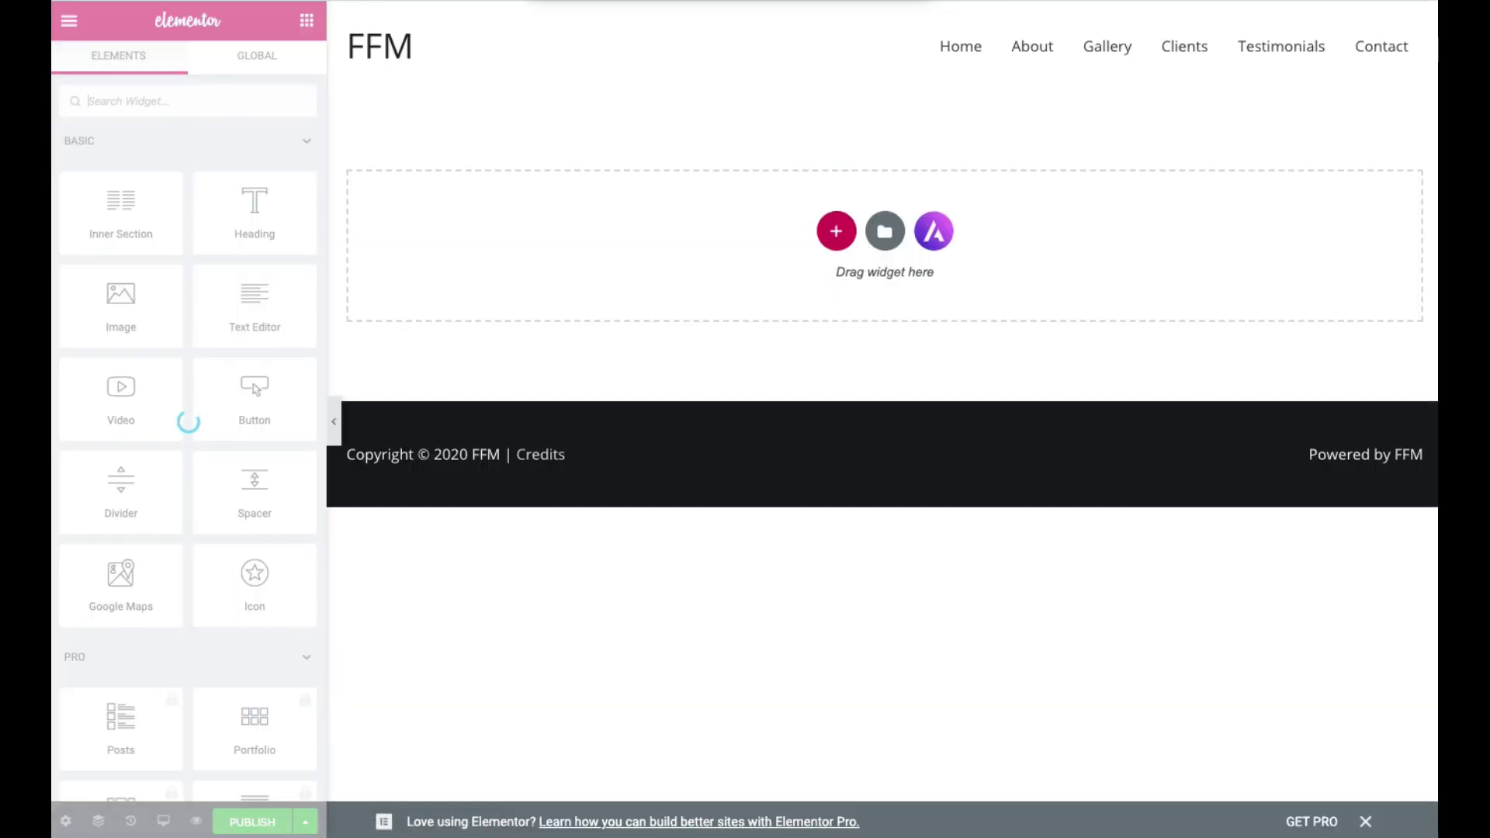
# - Add a single-column section and drag the UAE Posts widget, found by searching 'post', into it
pyautogui.click(837, 231)
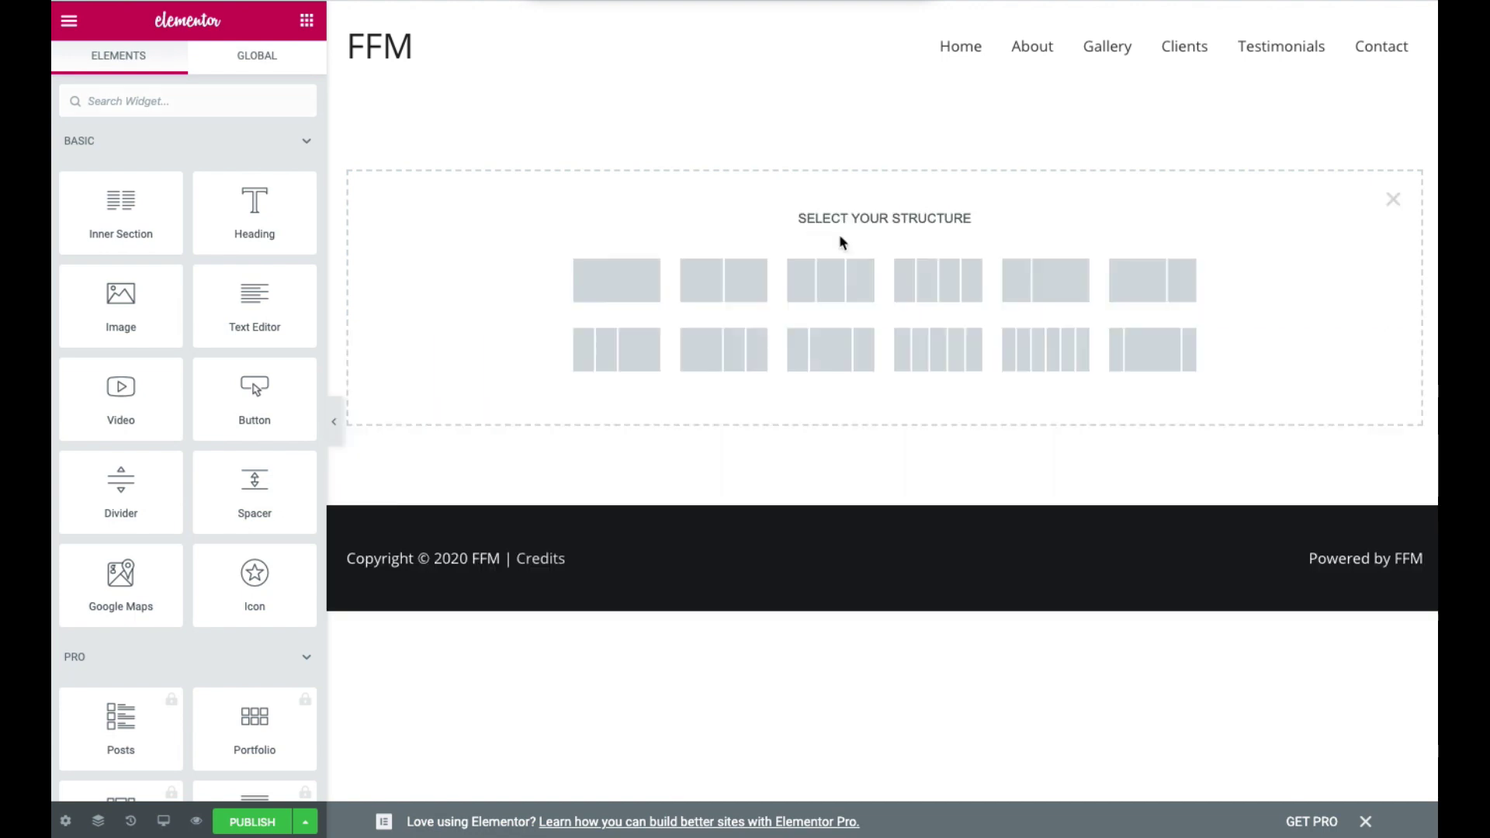
pyautogui.click(607, 284)
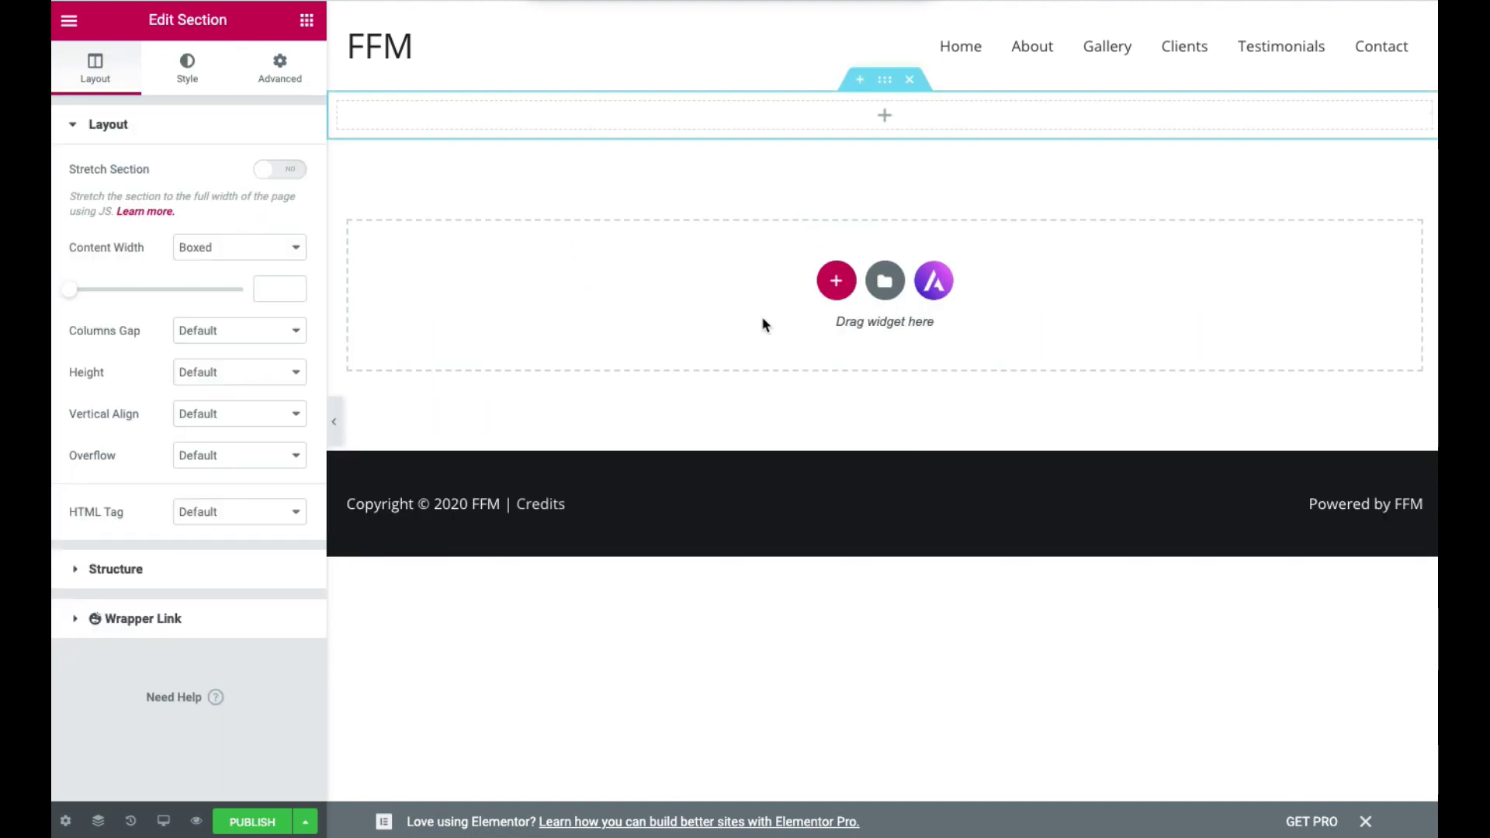
pyautogui.click(307, 21)
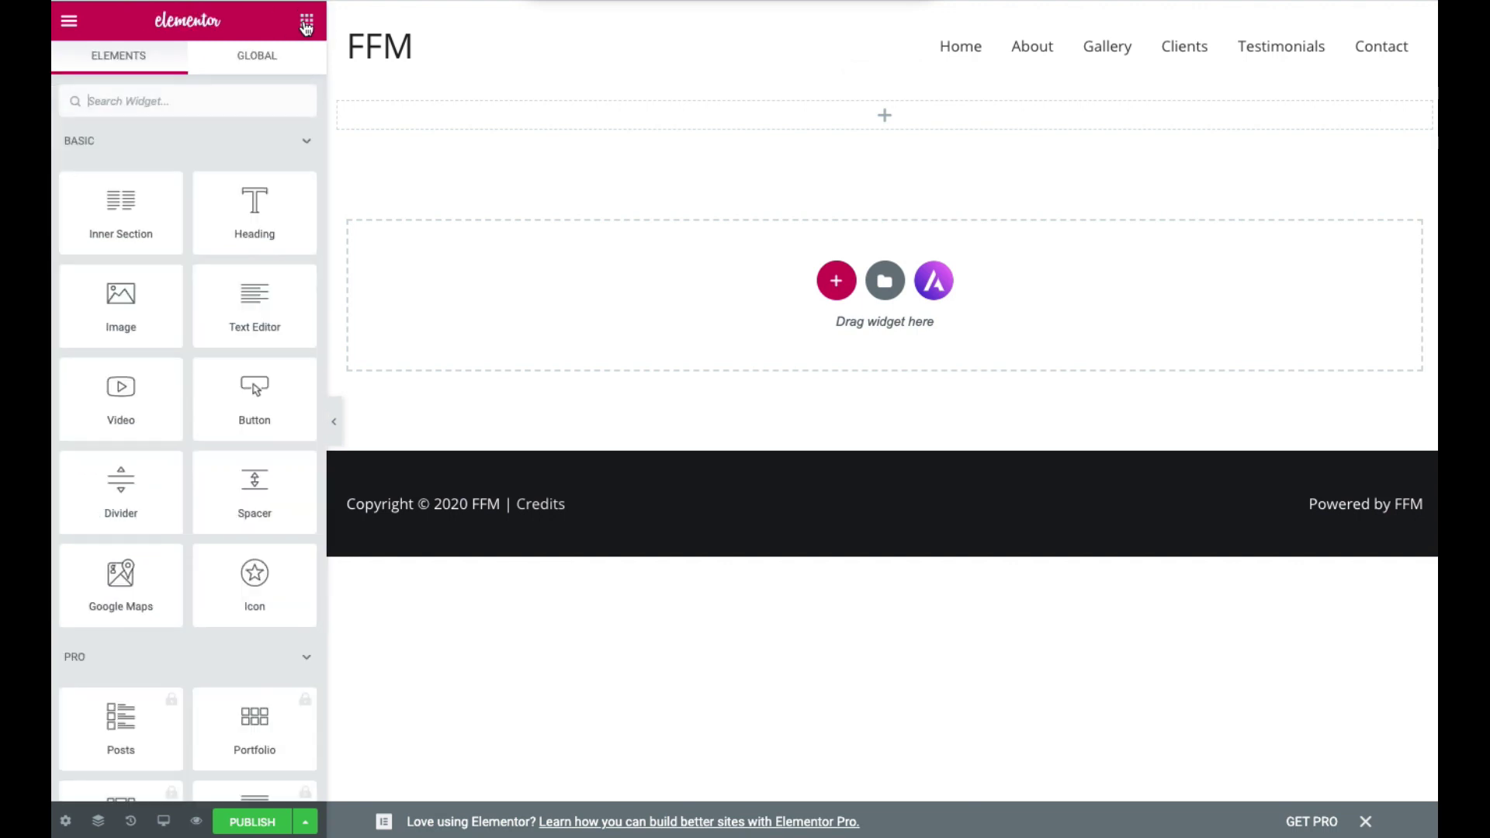
pyautogui.click(186, 102)
pyautogui.write('post')
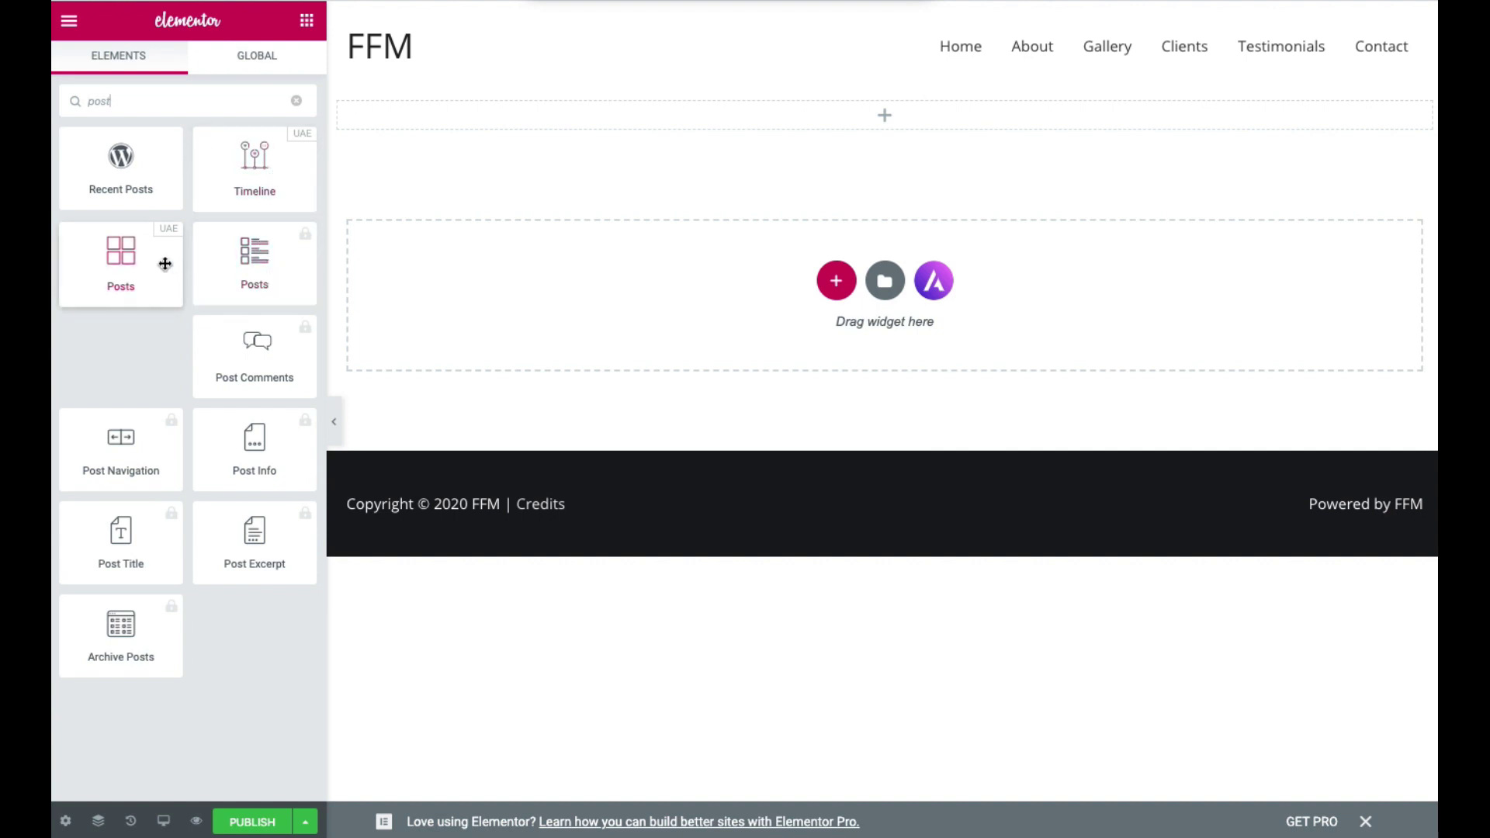
pyautogui.moveTo(122, 254); pyautogui.dragTo(887, 119)
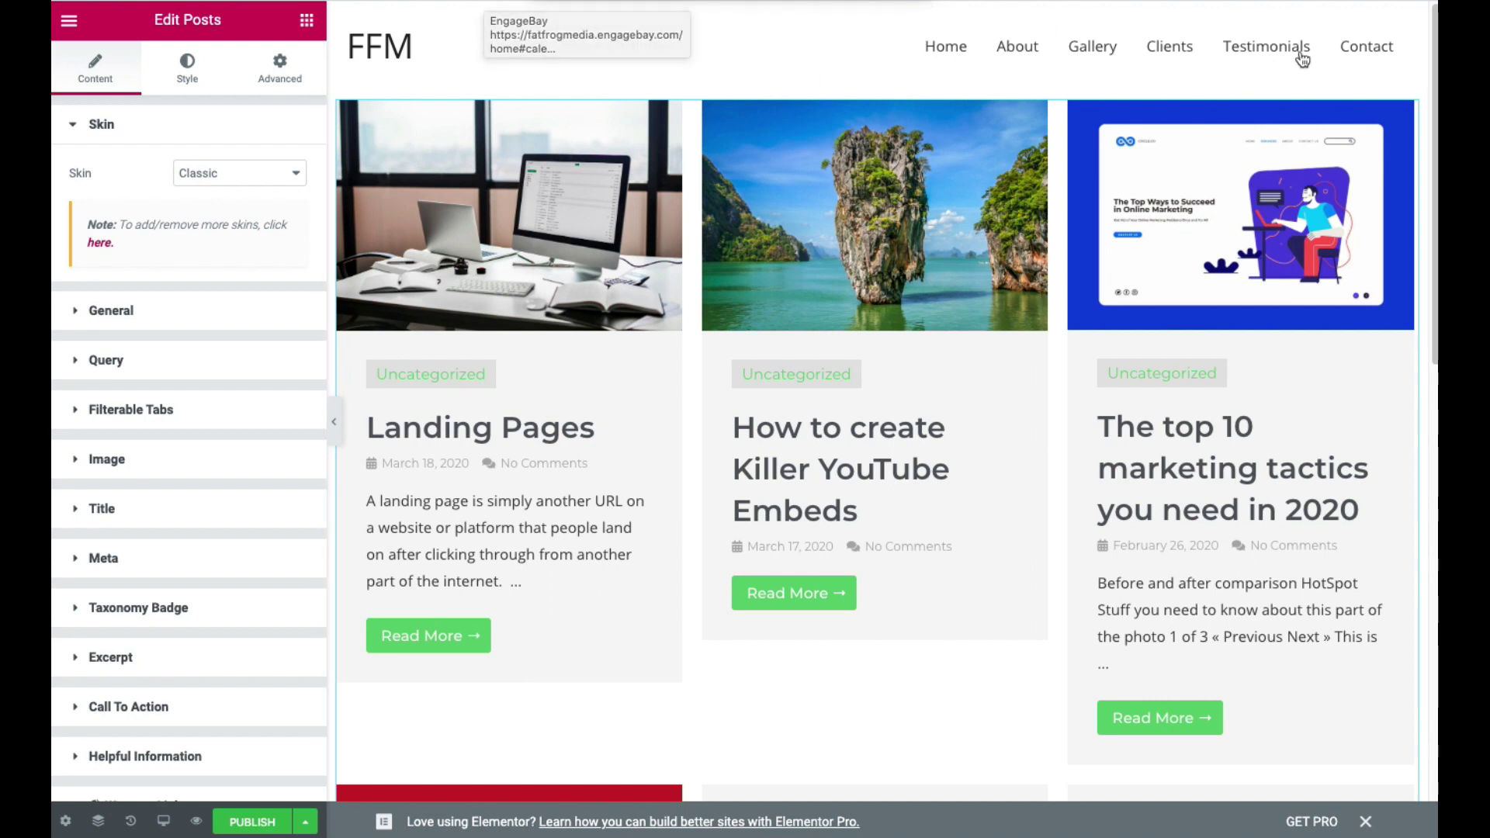
# - Change the Posts widget's General Columns setting from 3 to 1
pyautogui.click(117, 312)
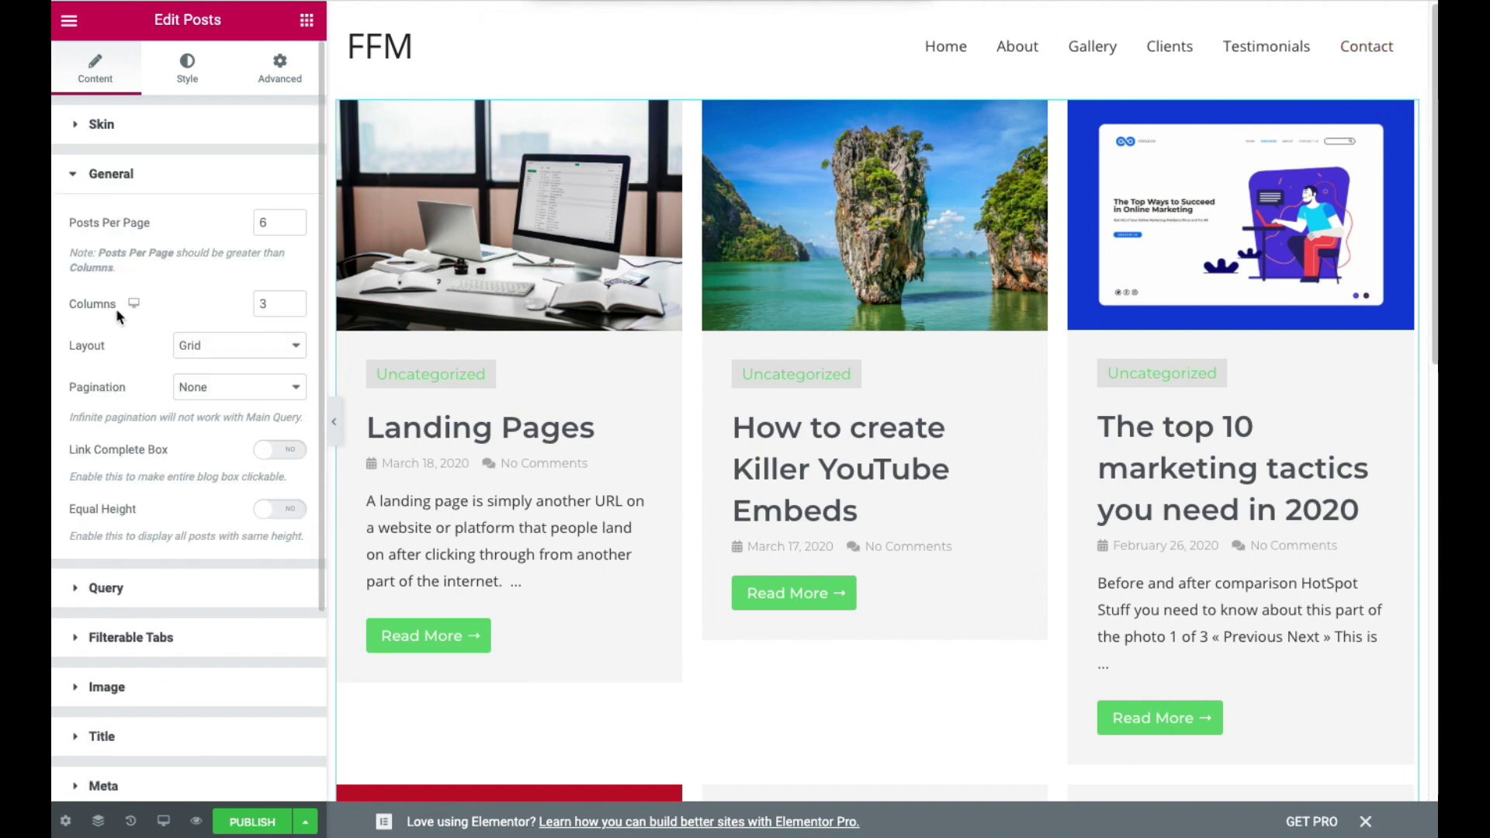
pyautogui.click(273, 304)
pyautogui.press('BackSpace')
pyautogui.write('1')
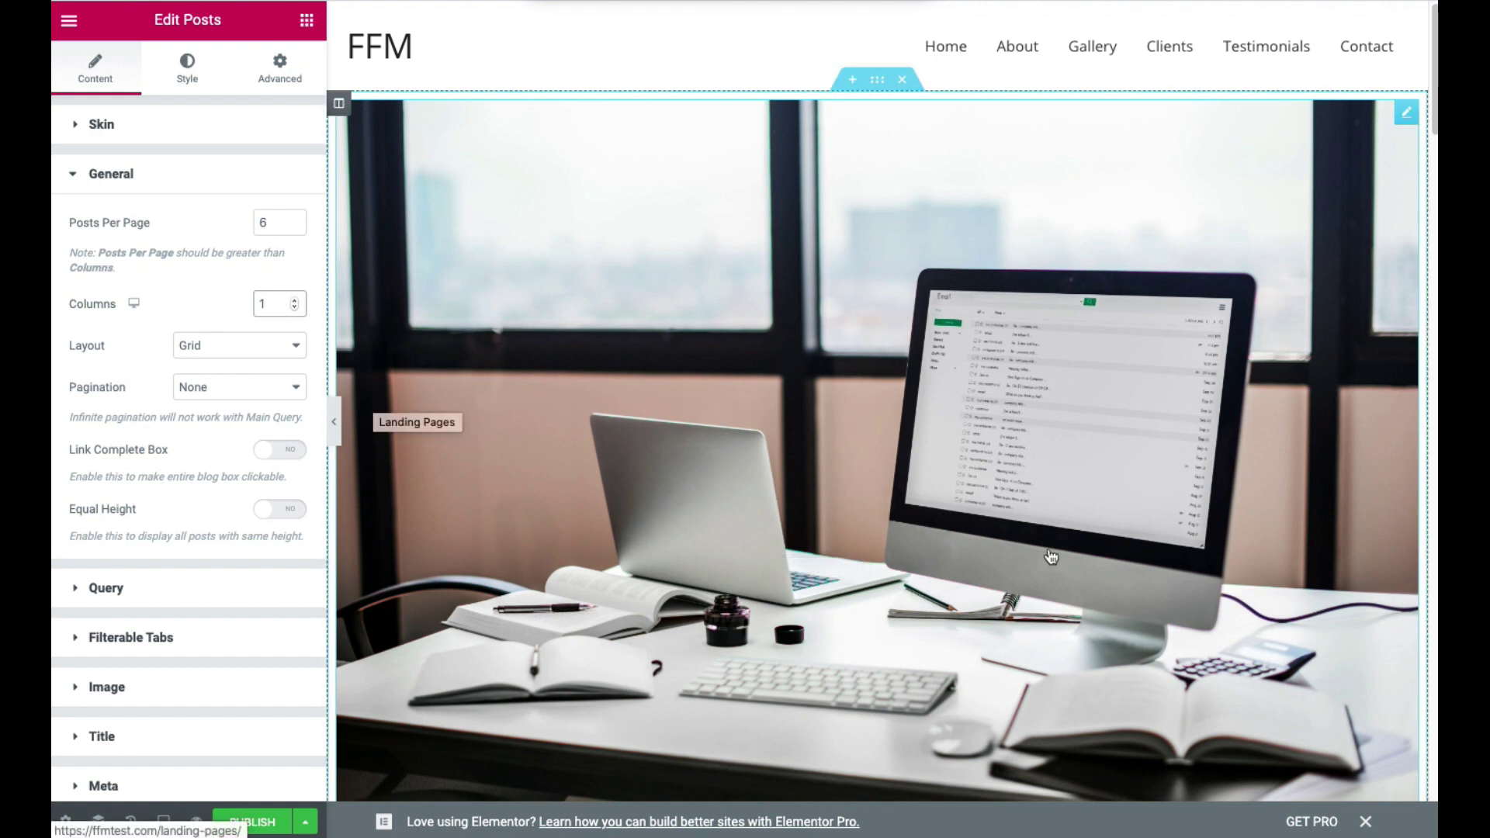
# - Set the Image On Hover Scale slider to 1.38
pyautogui.scroll(-2, 148, 543)
pyautogui.click(141, 591)
pyautogui.scroll(-1, 180, 599)
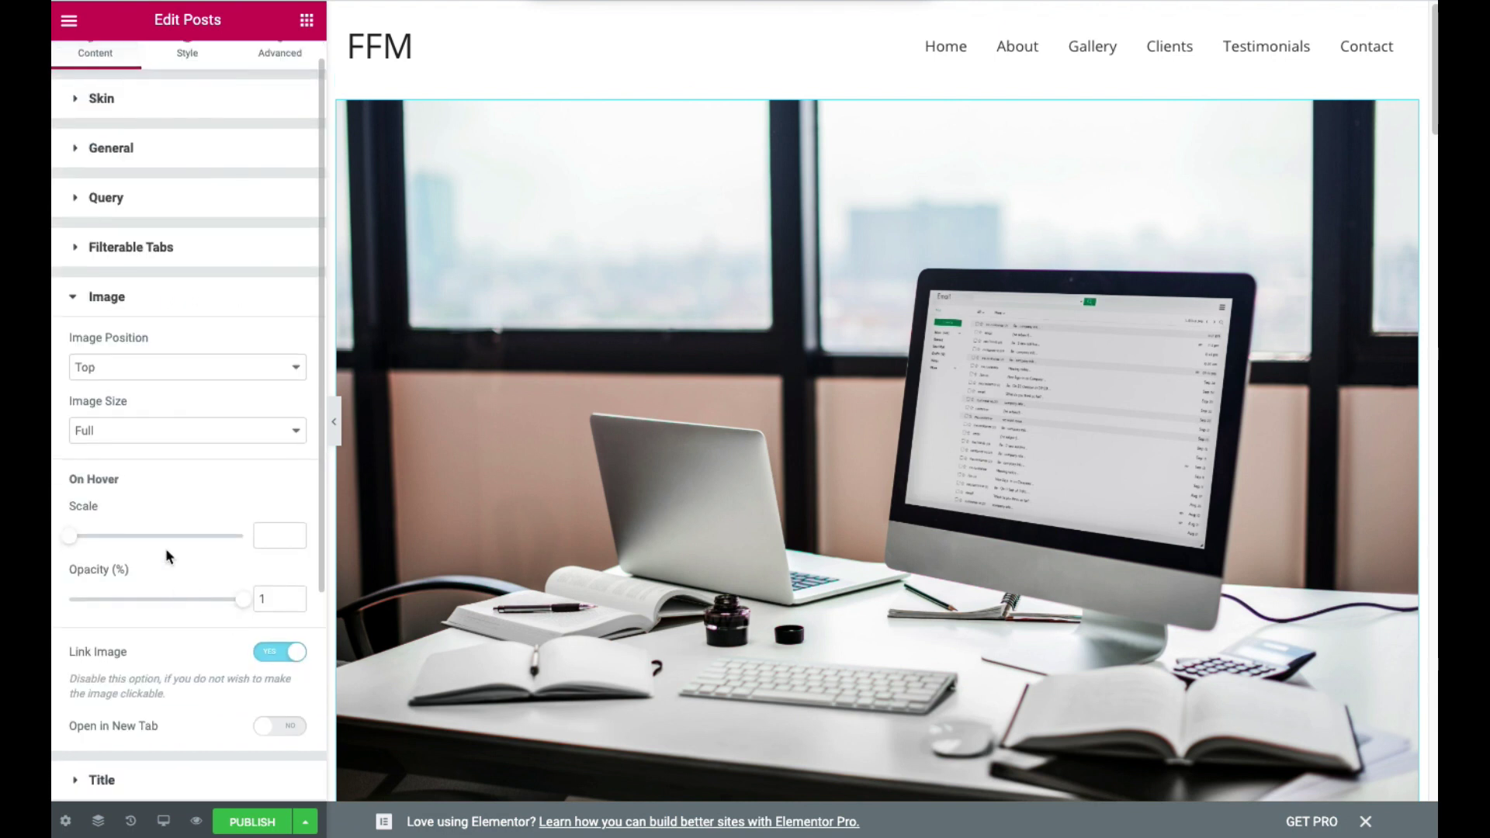
pyautogui.click(110, 542)
pyautogui.click(171, 535)
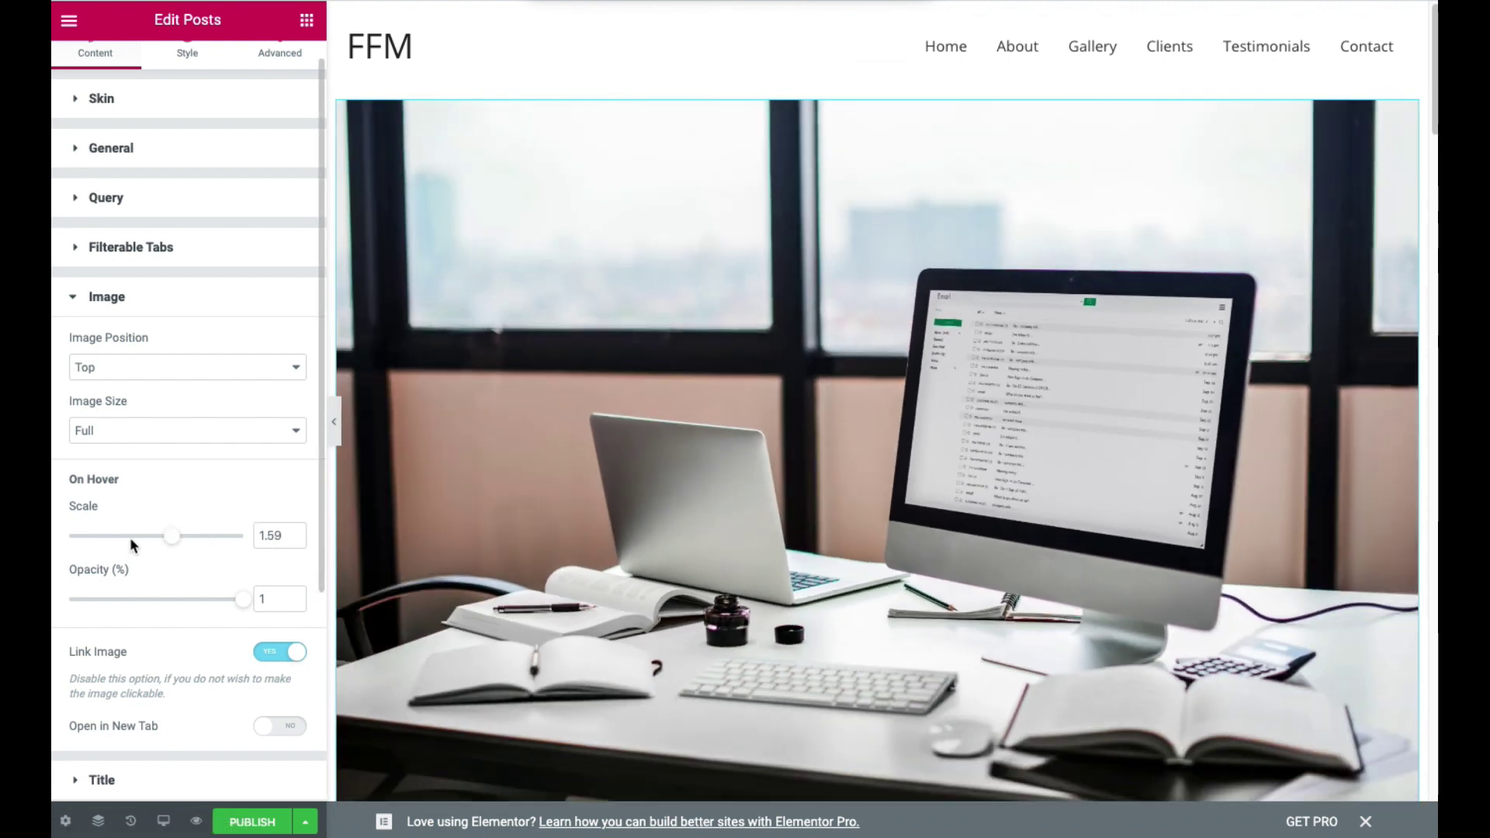
pyautogui.click(135, 535)
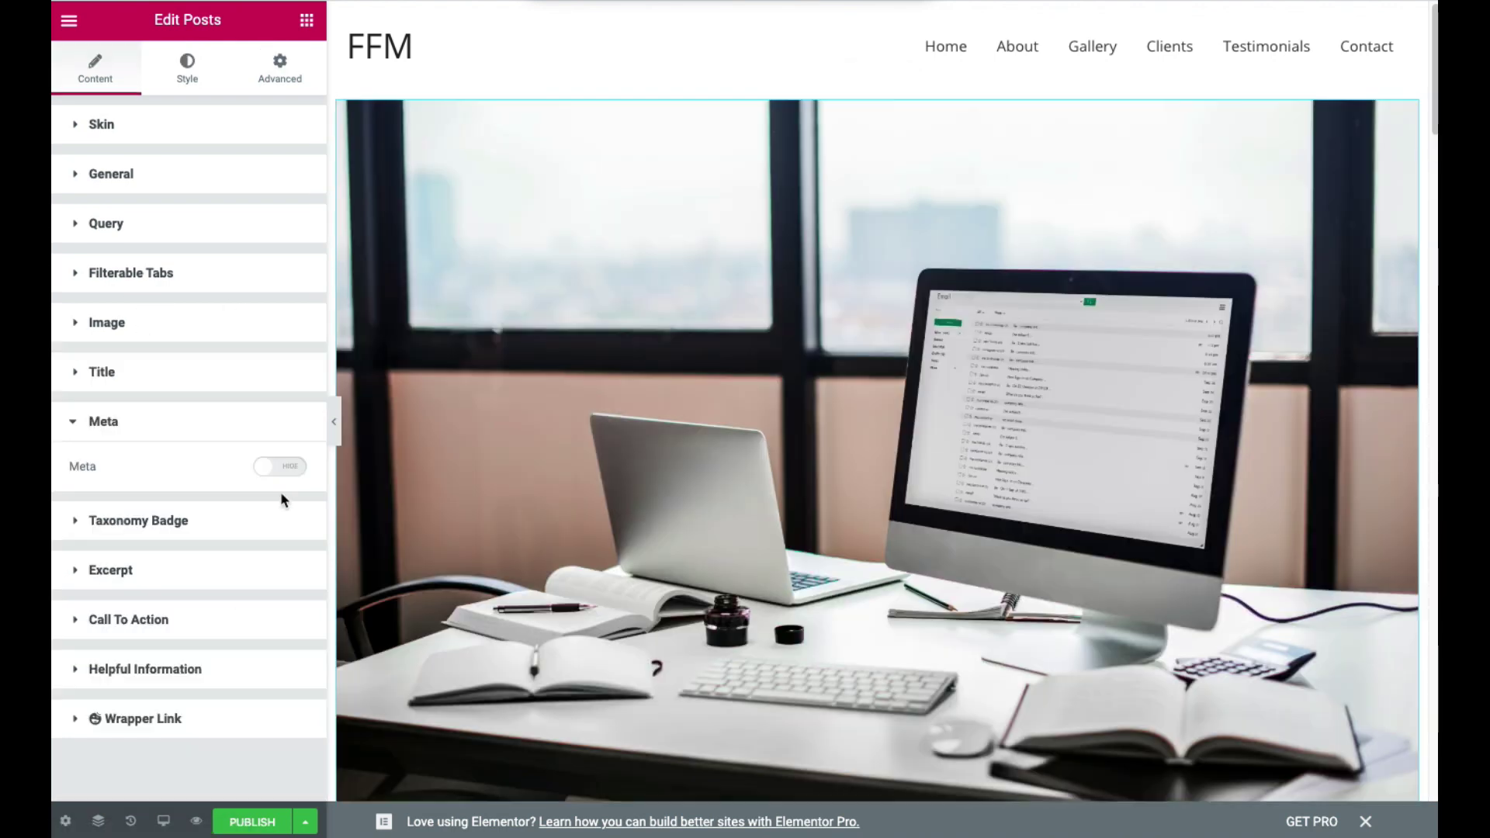
# - Set Taxonomy Badge Display Position to None and switch off Call To Action
pyautogui.click(118, 520)
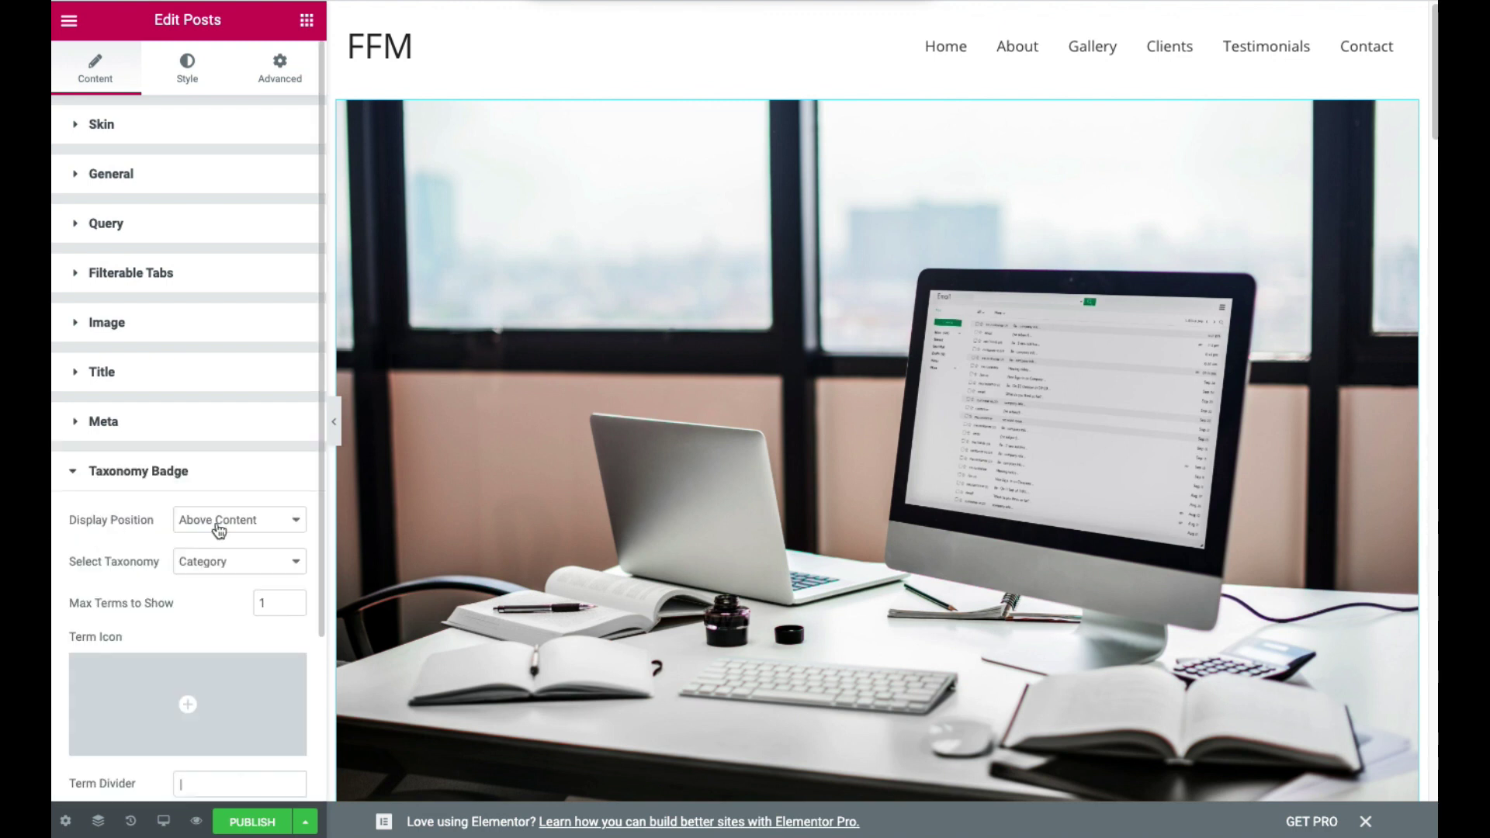
pyautogui.click(257, 532)
pyautogui.click(254, 539)
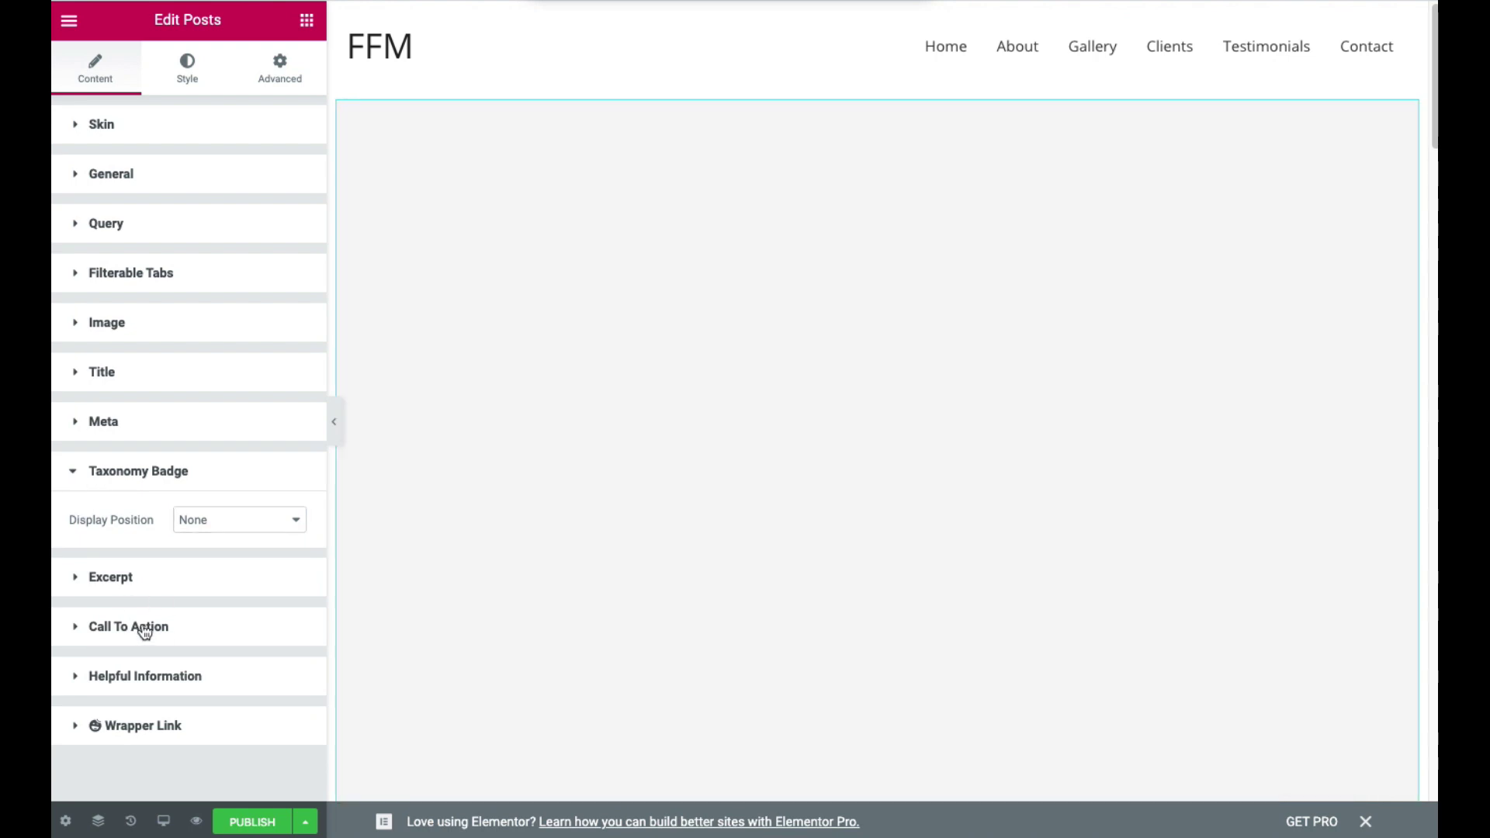
pyautogui.click(143, 633)
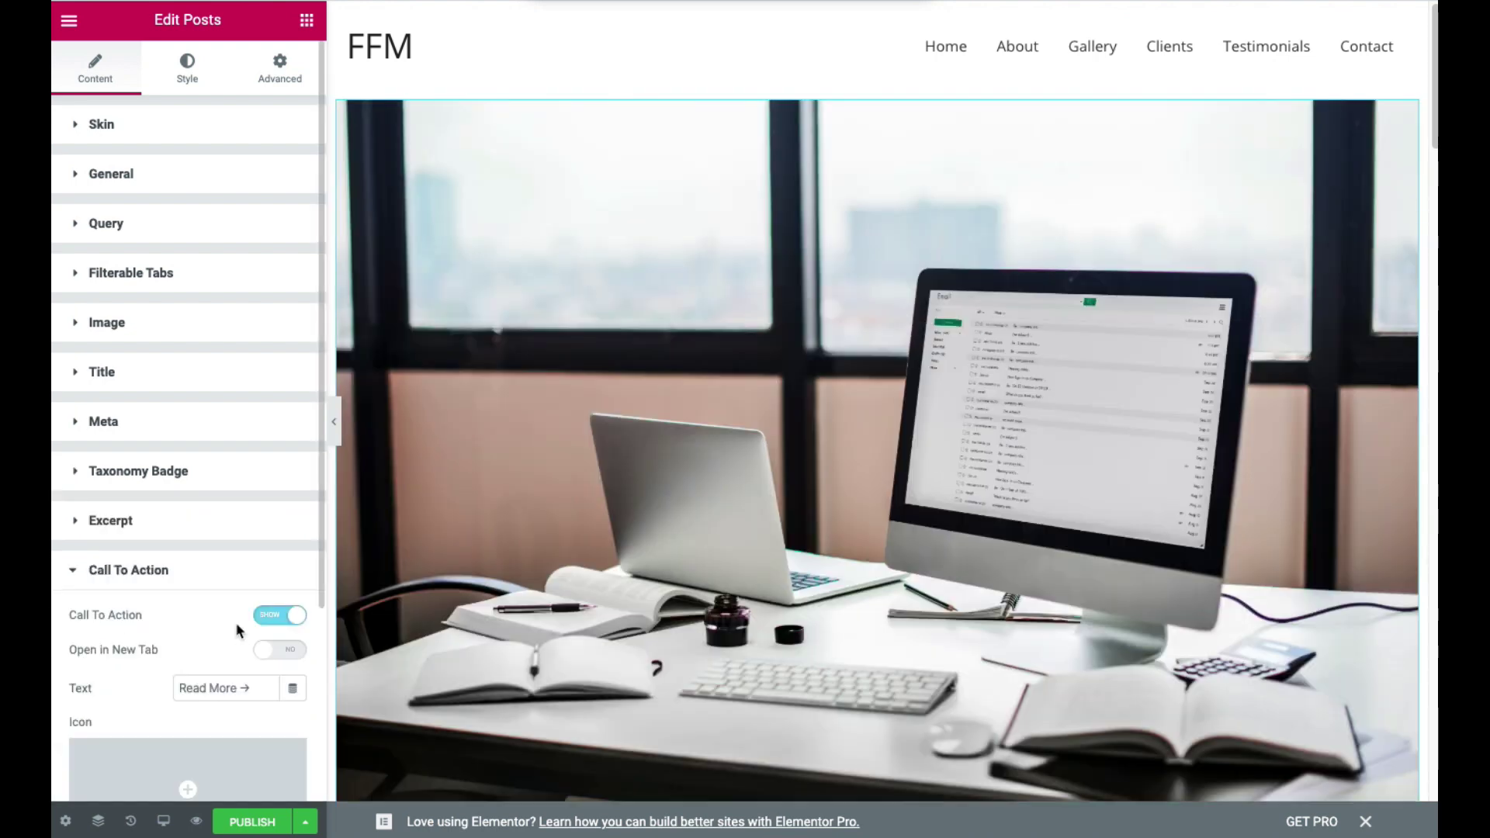
pyautogui.click(293, 627)
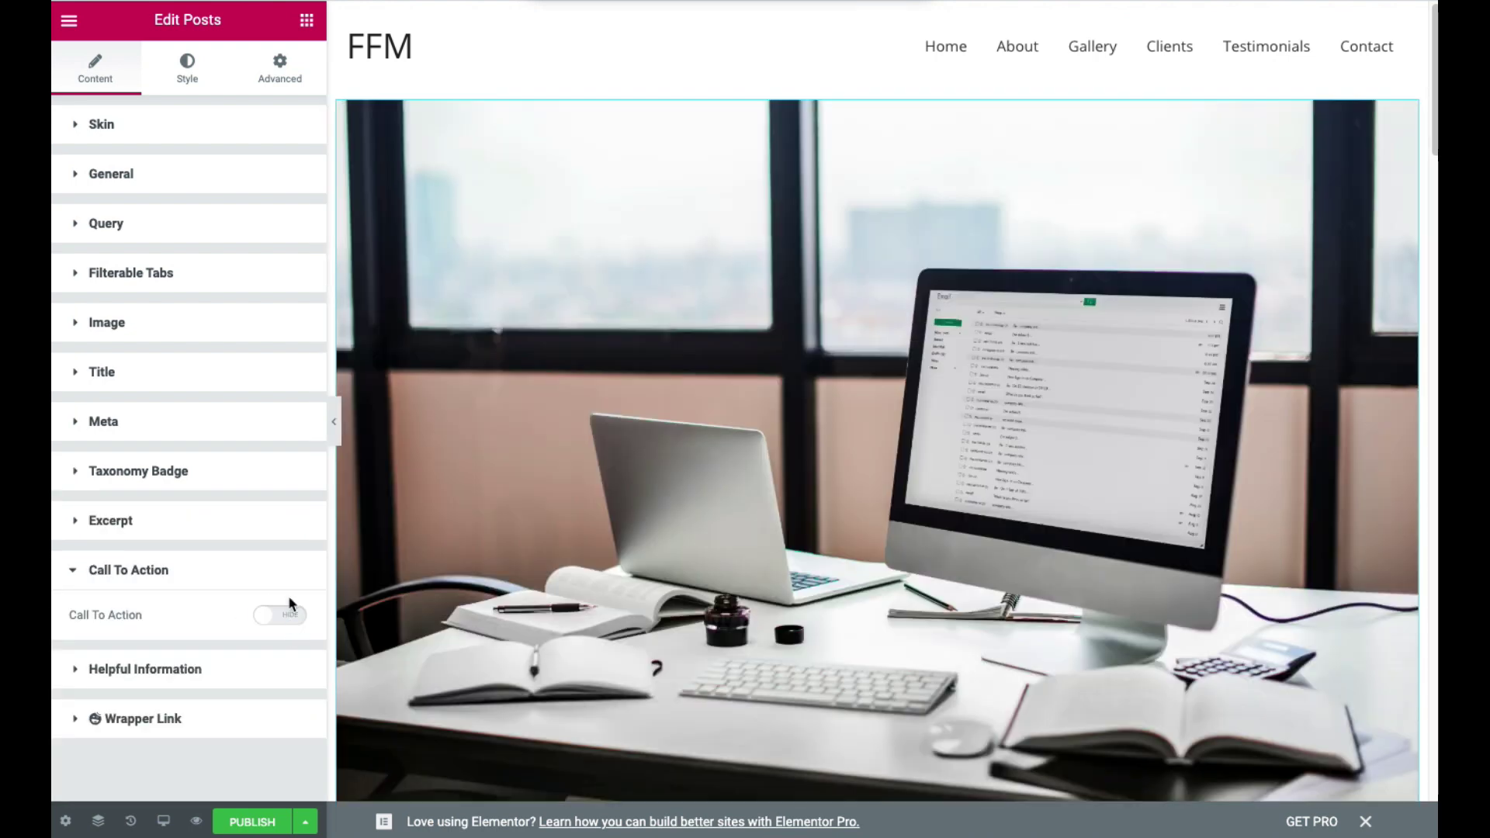
# - Turn off Short Excerpt and publish the layout
pyautogui.click(115, 519)
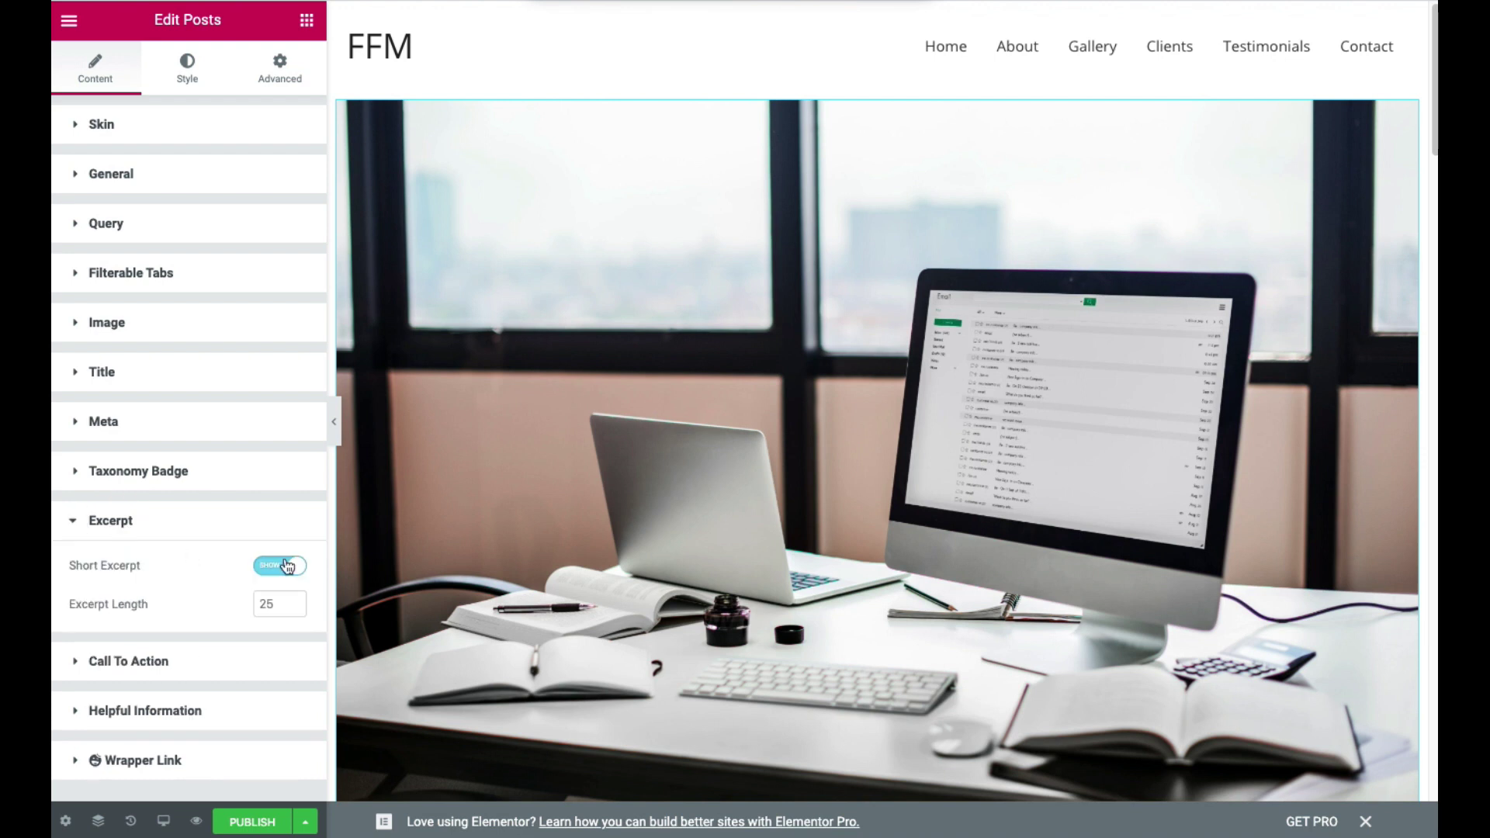
pyautogui.click(292, 566)
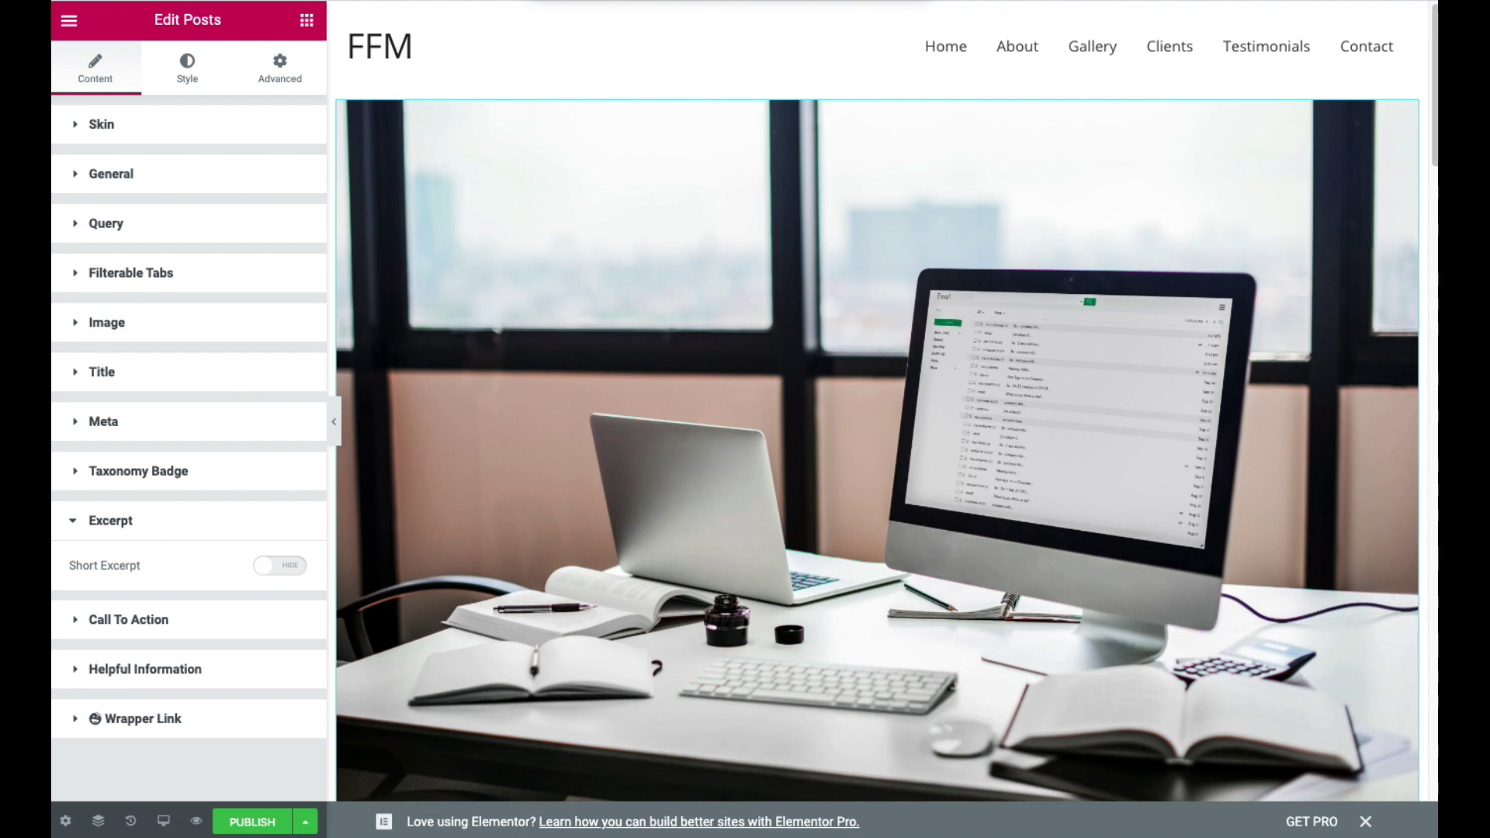
pyautogui.click(242, 824)
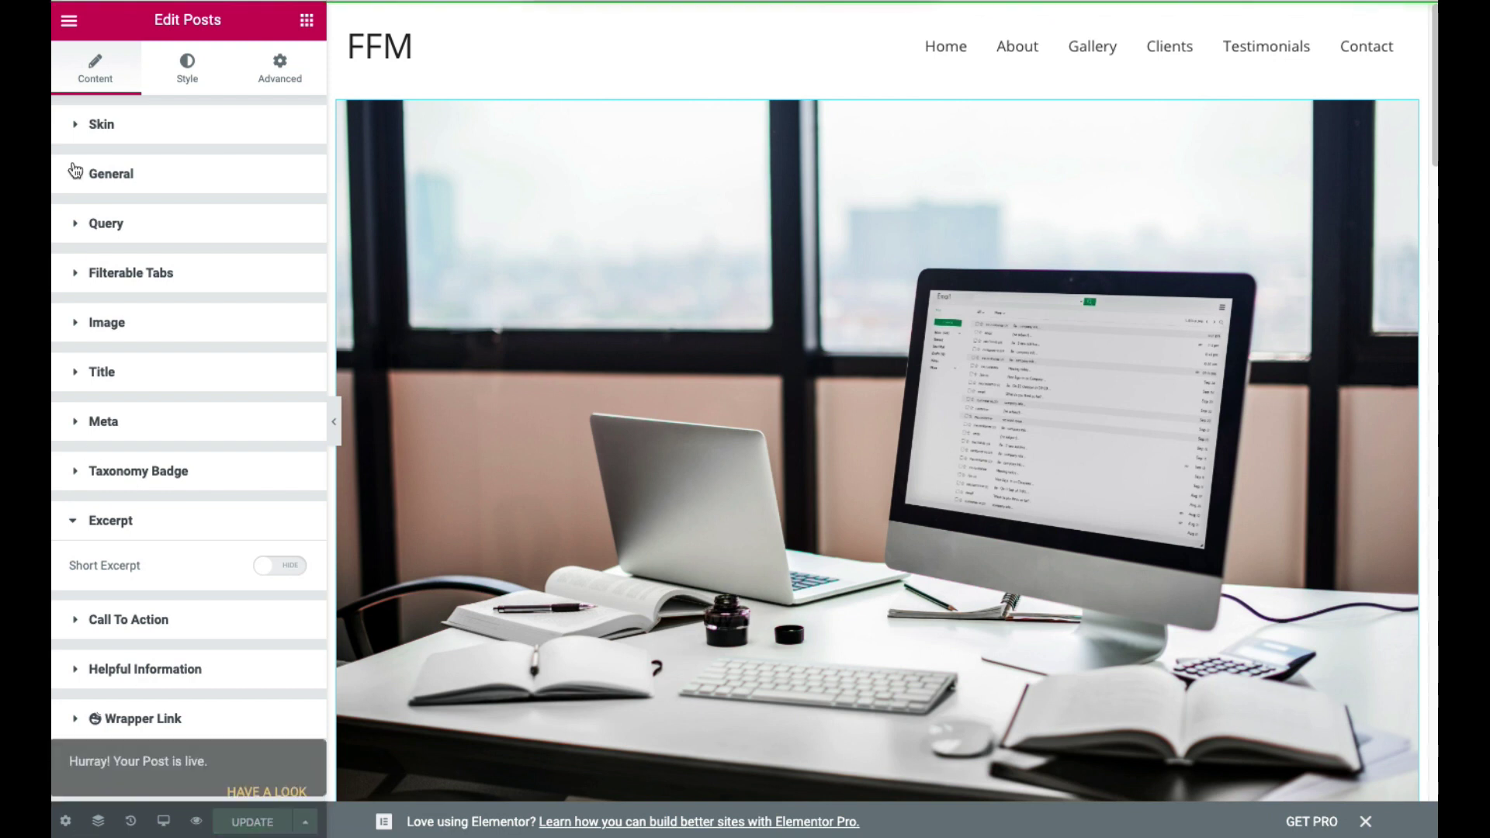
# - Exit to the dashboard and set the custom layout's Layout type to Hooks
pyautogui.click(68, 21)
pyautogui.click(100, 661)
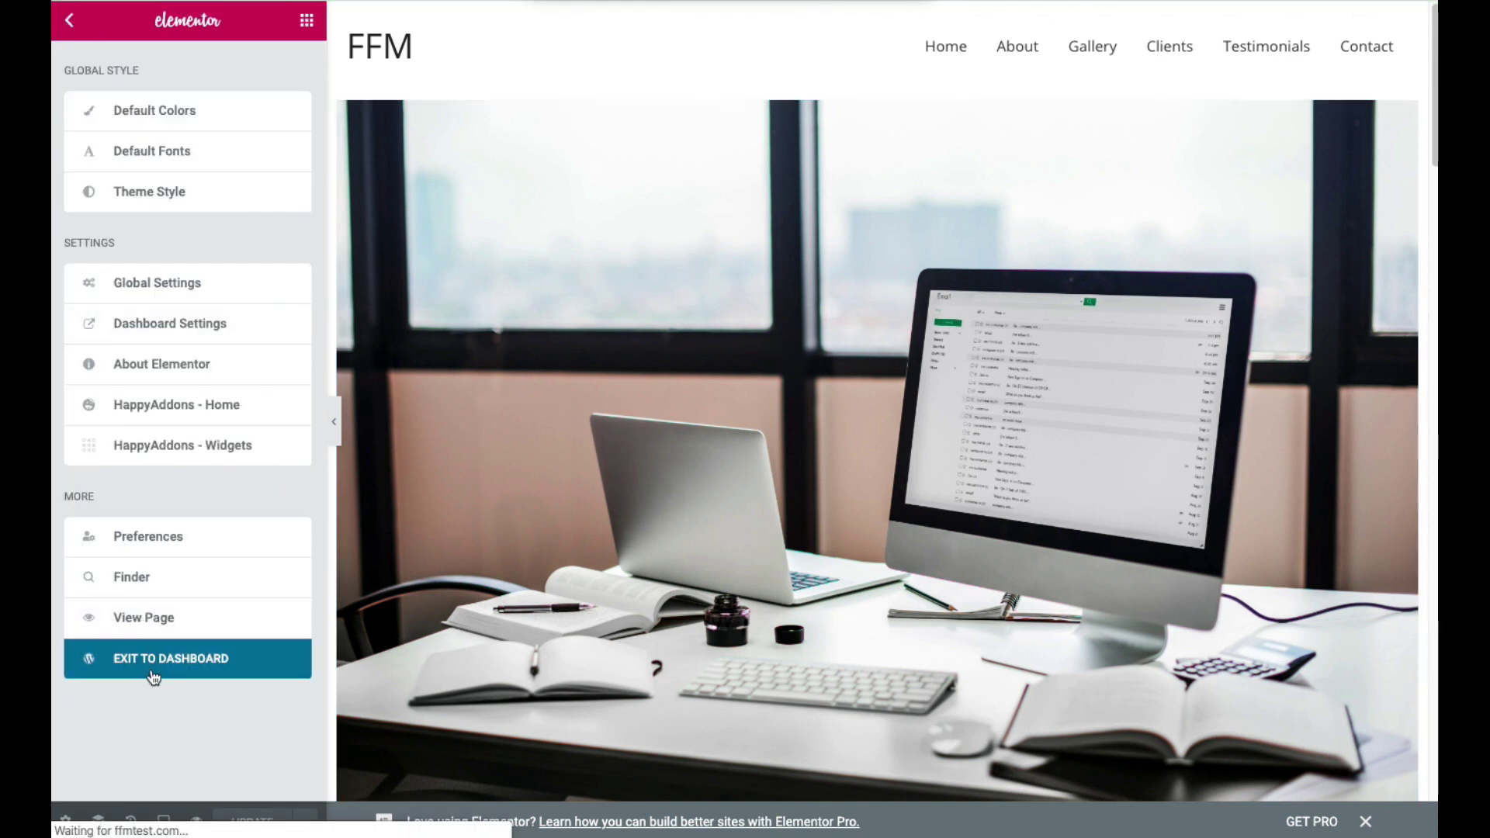
pyautogui.scroll(-10, 1046, 545)
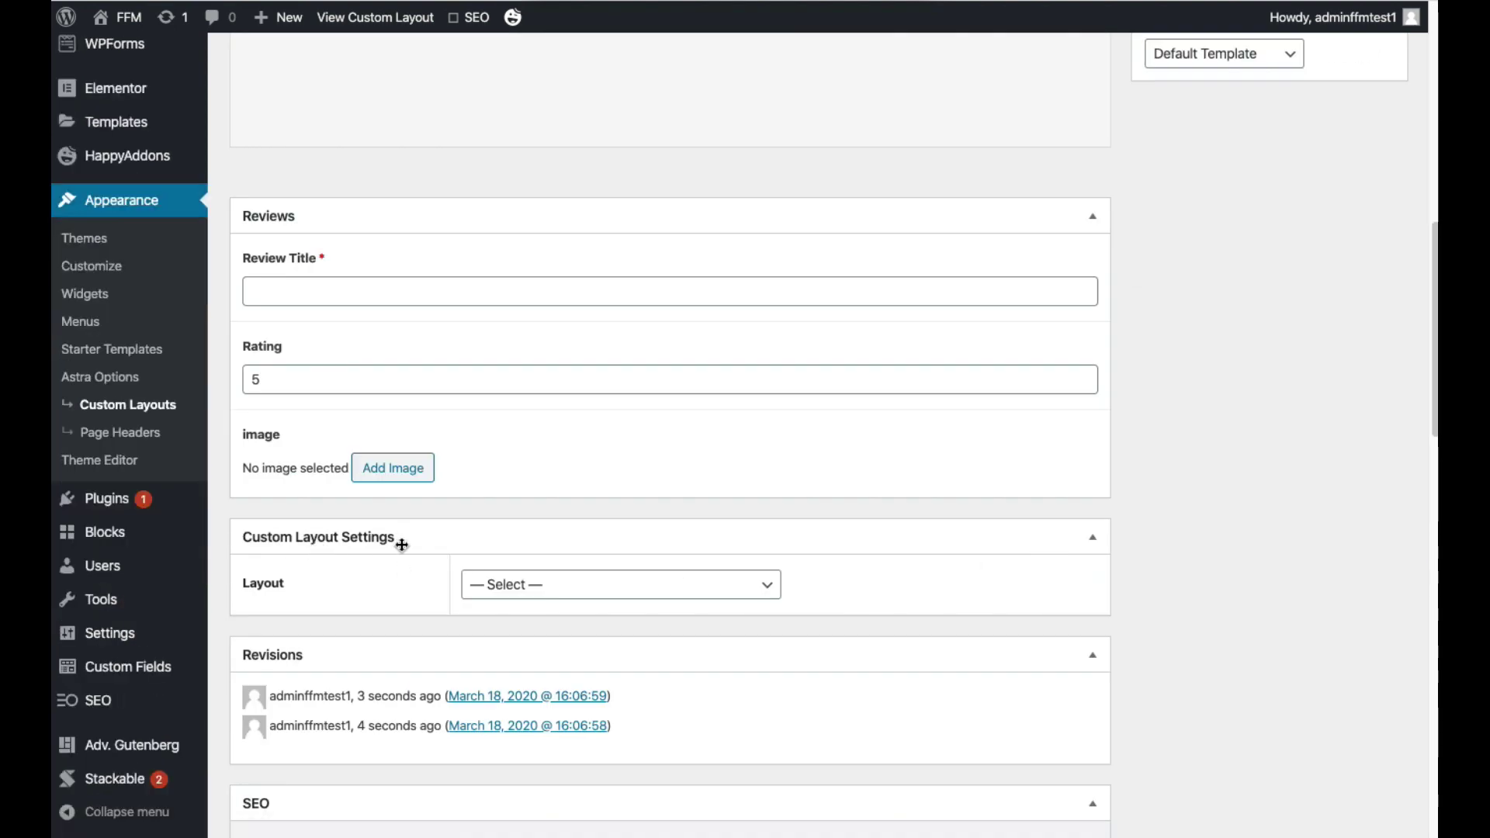
pyautogui.click(645, 595)
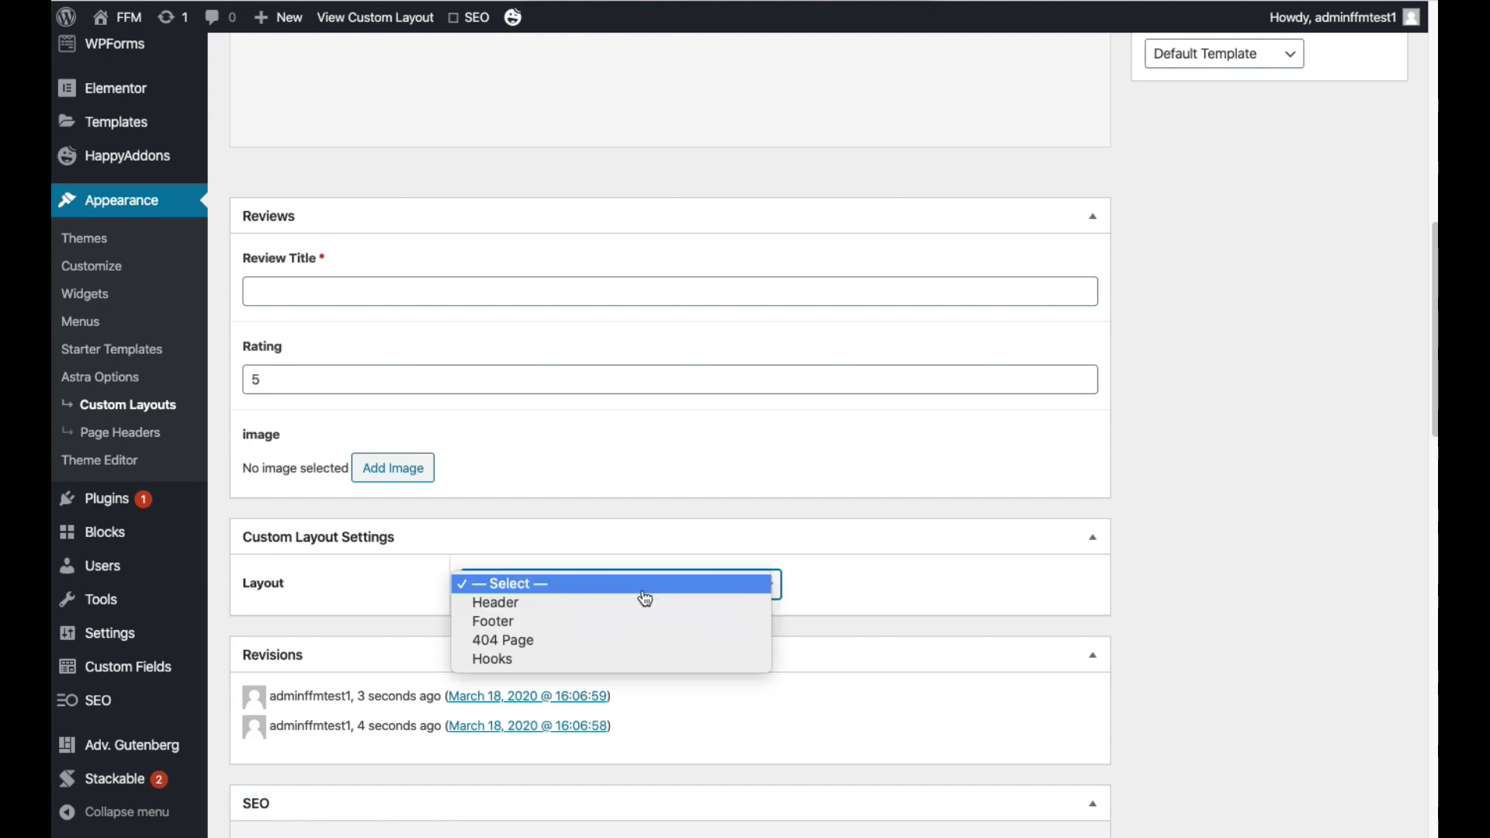
pyautogui.click(617, 669)
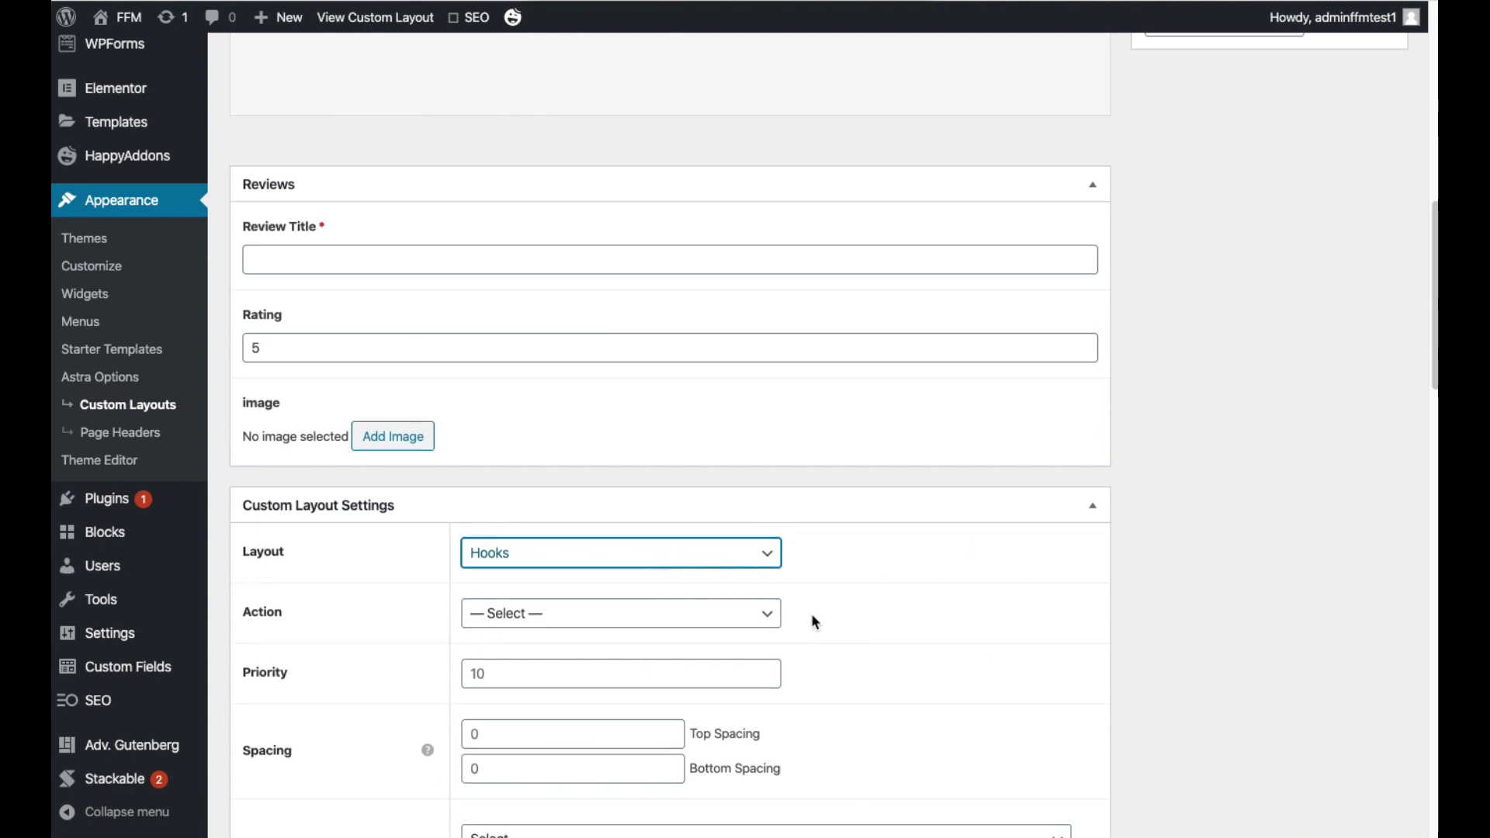
# - Choose sidebars_before as the layout's hook Action
pyautogui.scroll(-2, 634, 463)
pyautogui.click(634, 454)
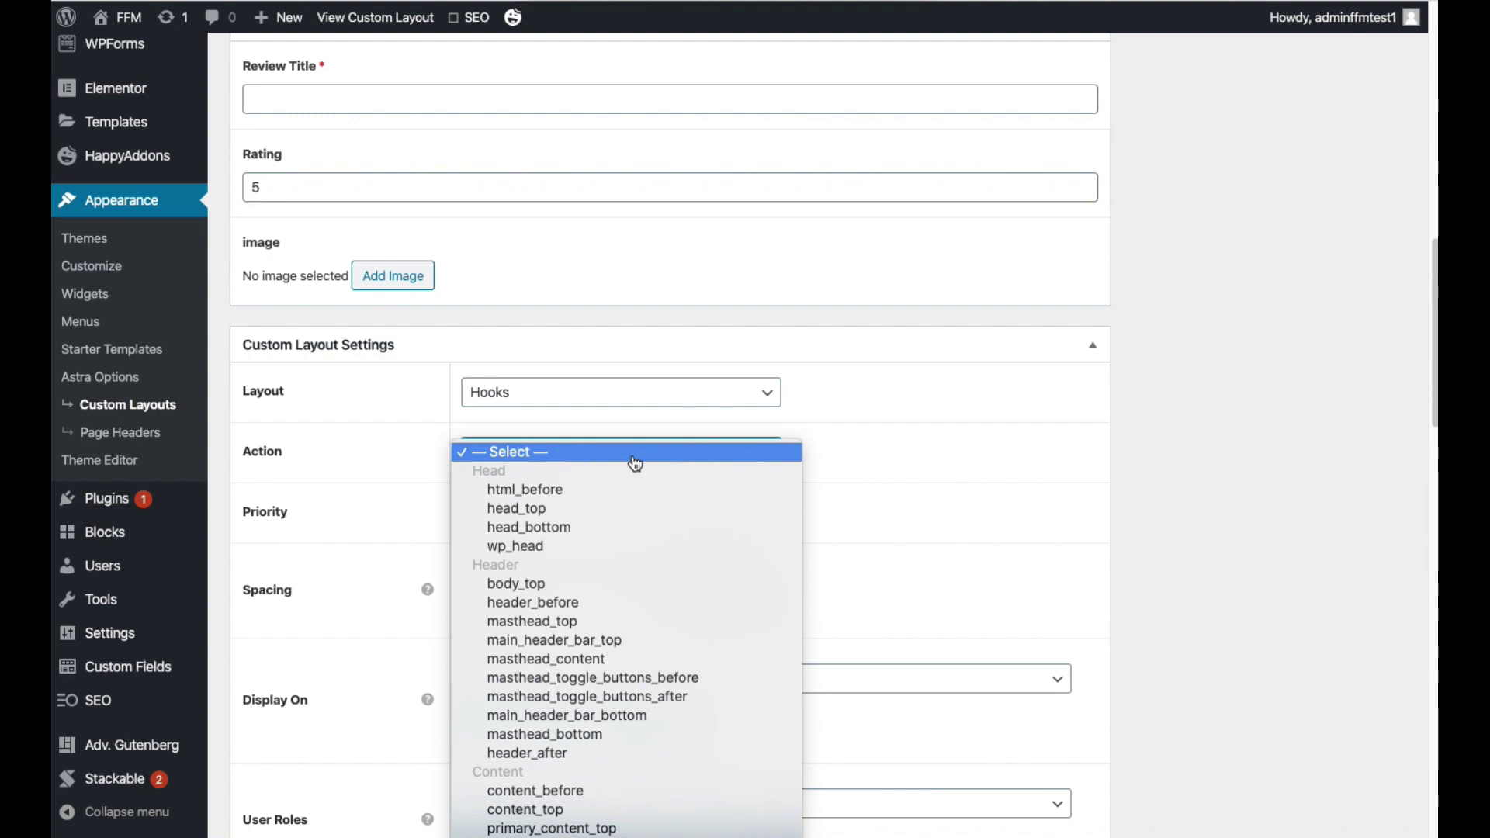
pyautogui.scroll(-10, 764, 535)
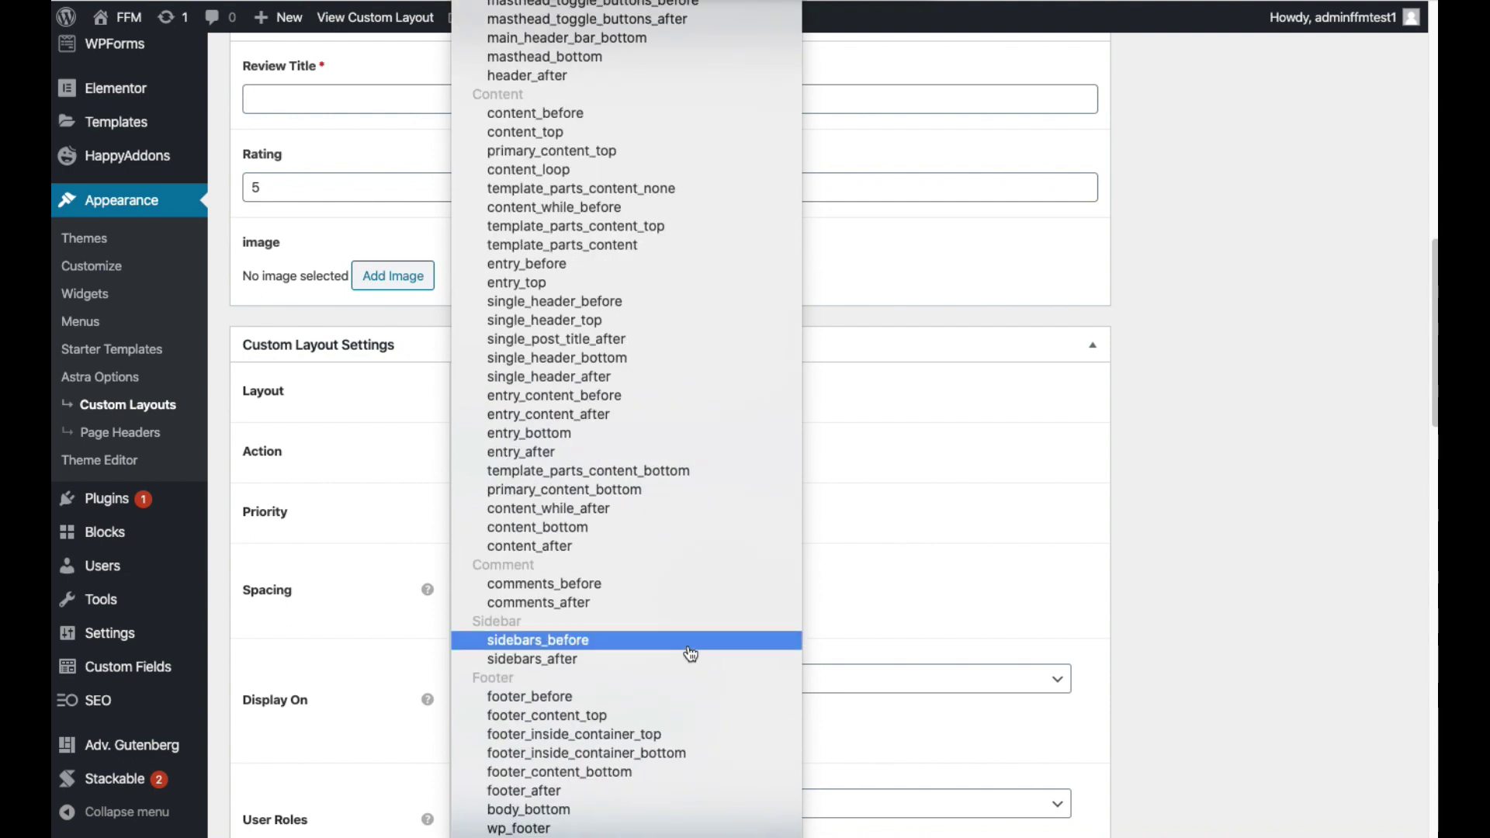
pyautogui.click(690, 654)
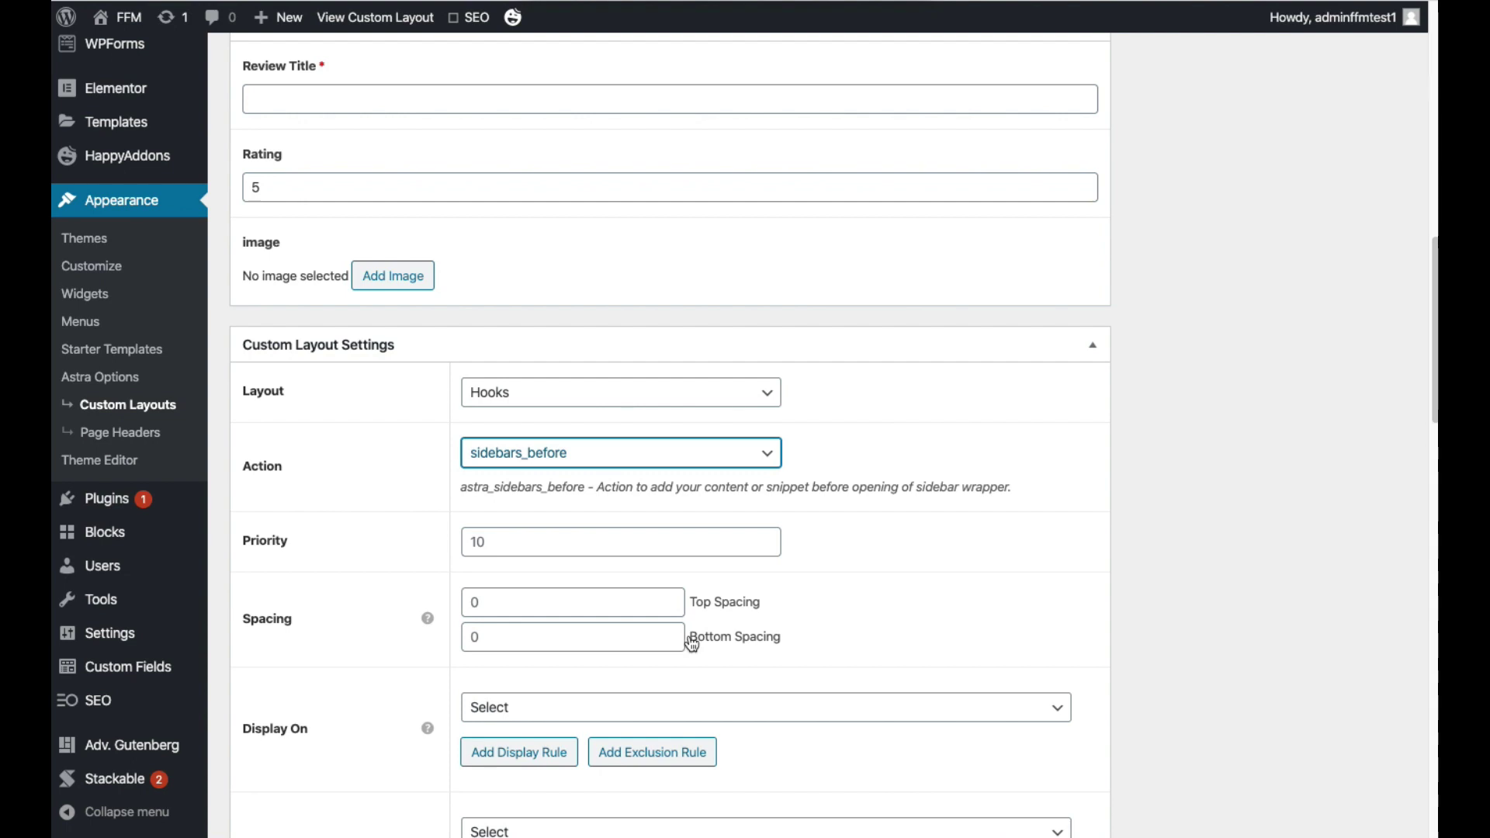
# - Set Display On to All Posts and scroll back to the top
pyautogui.scroll(-3, 747, 636)
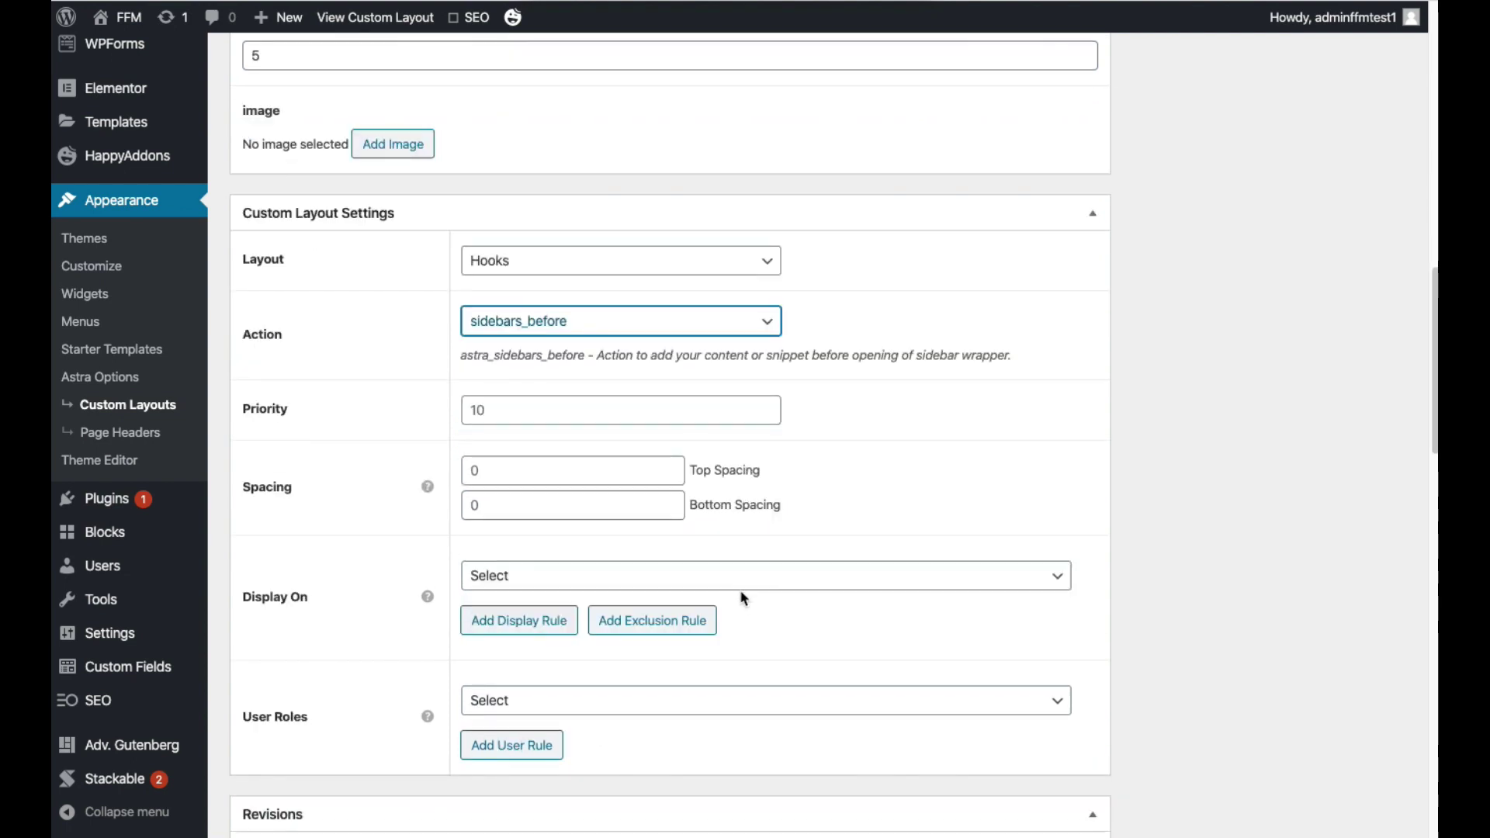
pyautogui.click(738, 581)
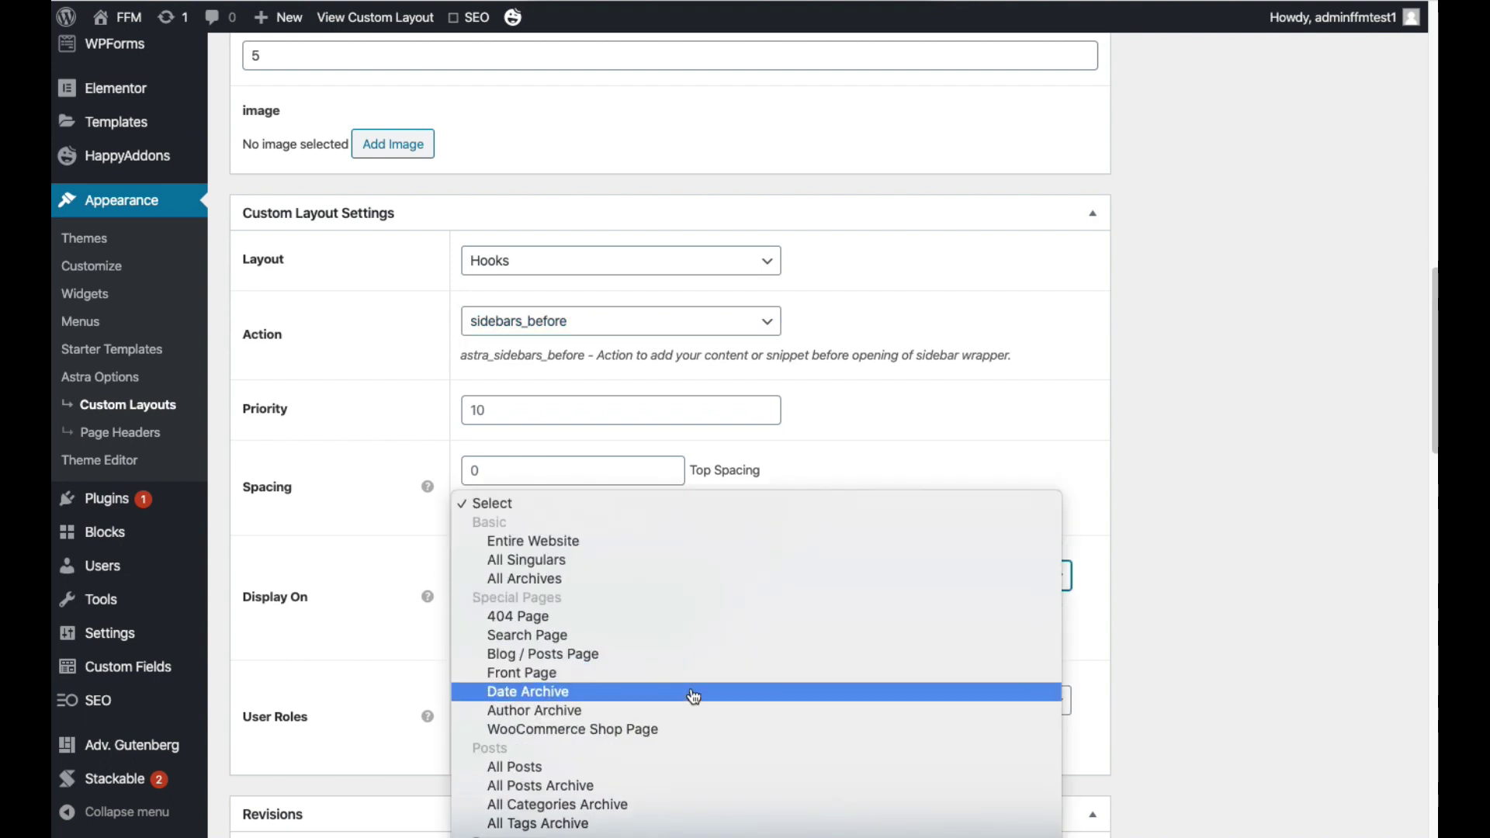
pyautogui.scroll(-2, 679, 710)
pyautogui.click(666, 725)
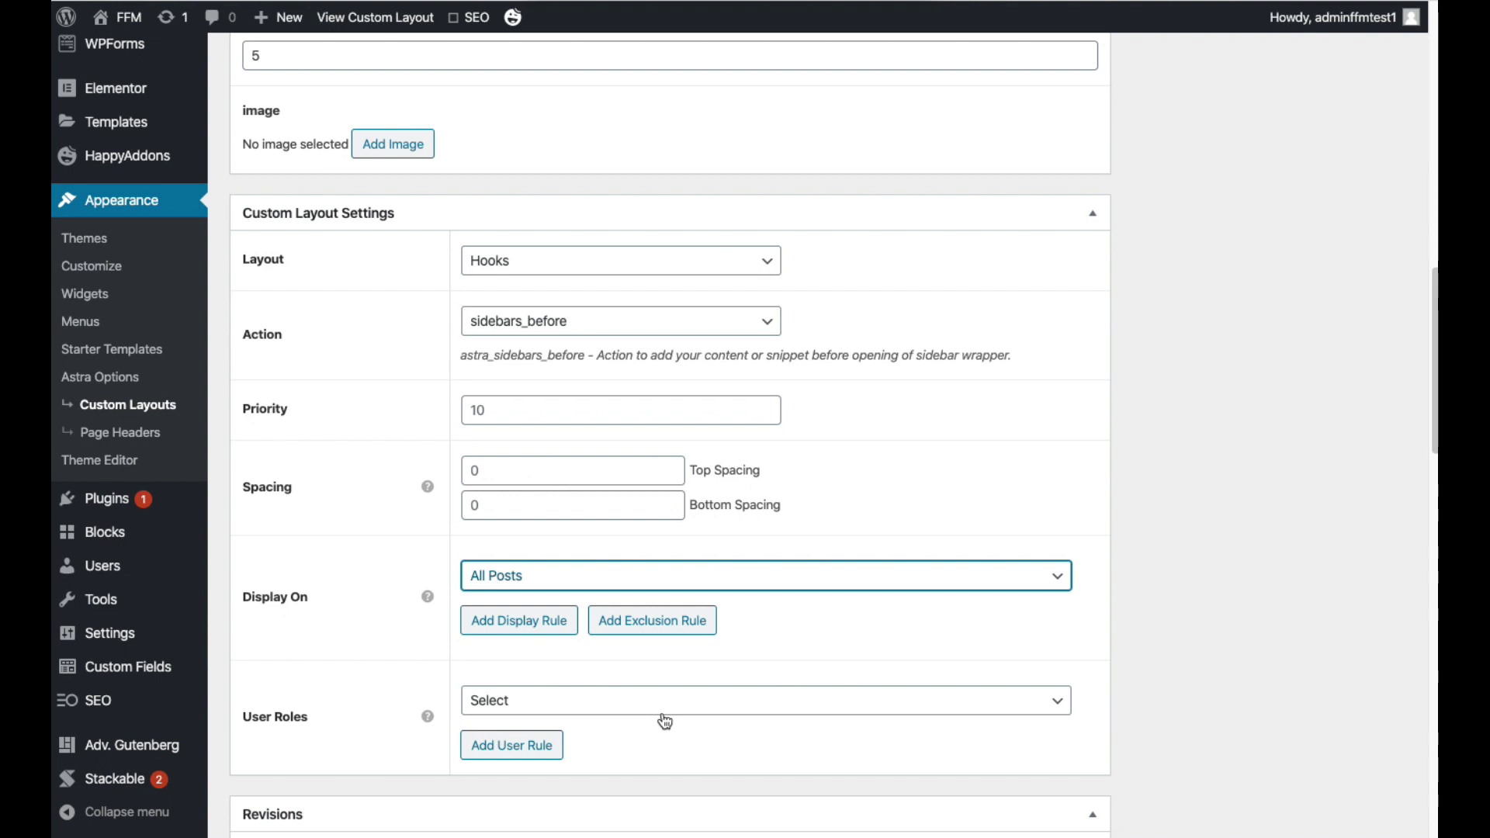
pyautogui.scroll(-1, 713, 725)
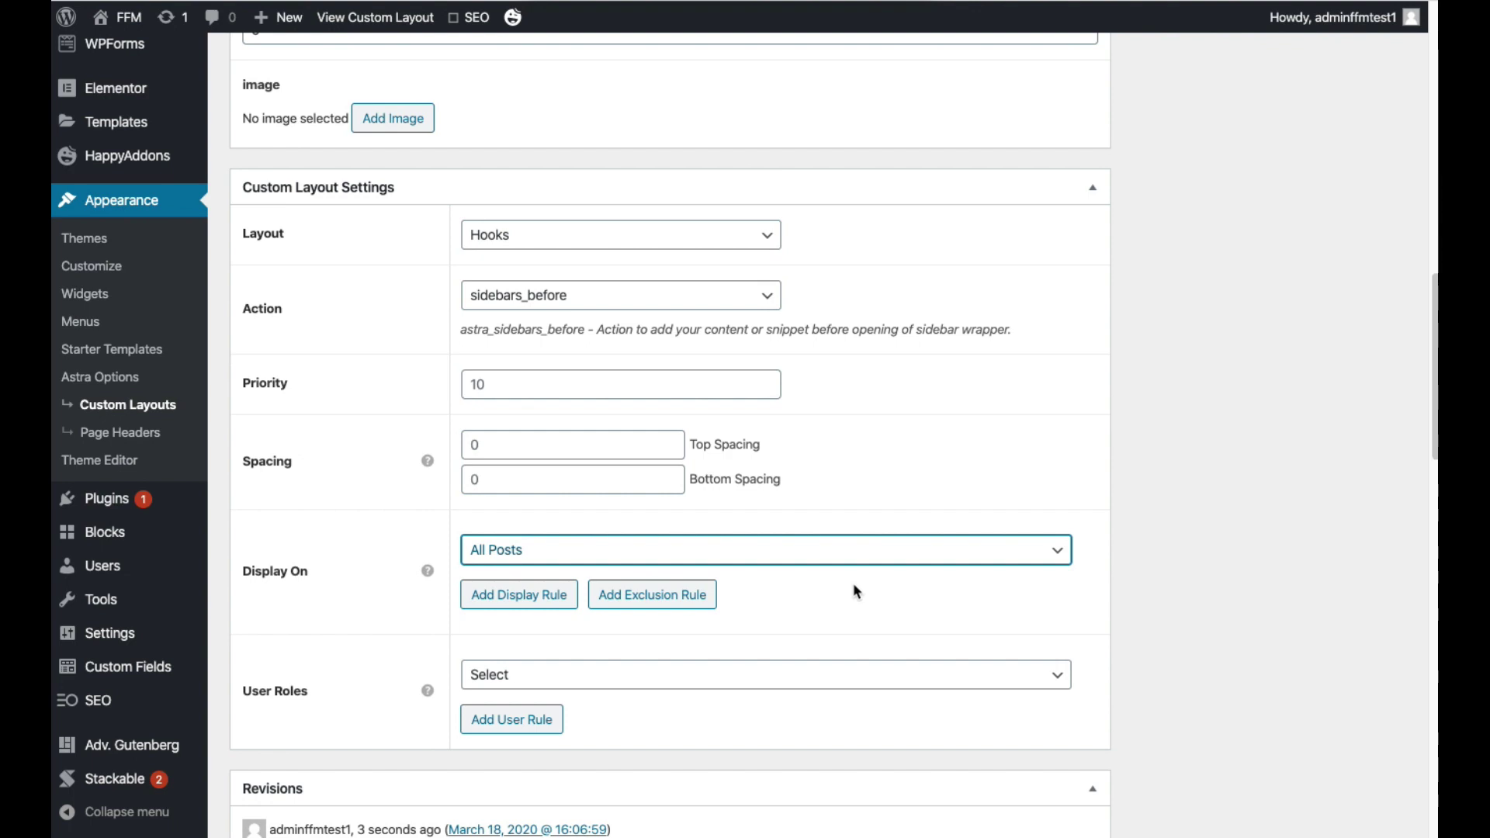
pyautogui.scroll(-5, 1171, 744)
pyautogui.scroll(20, 1321, 285)
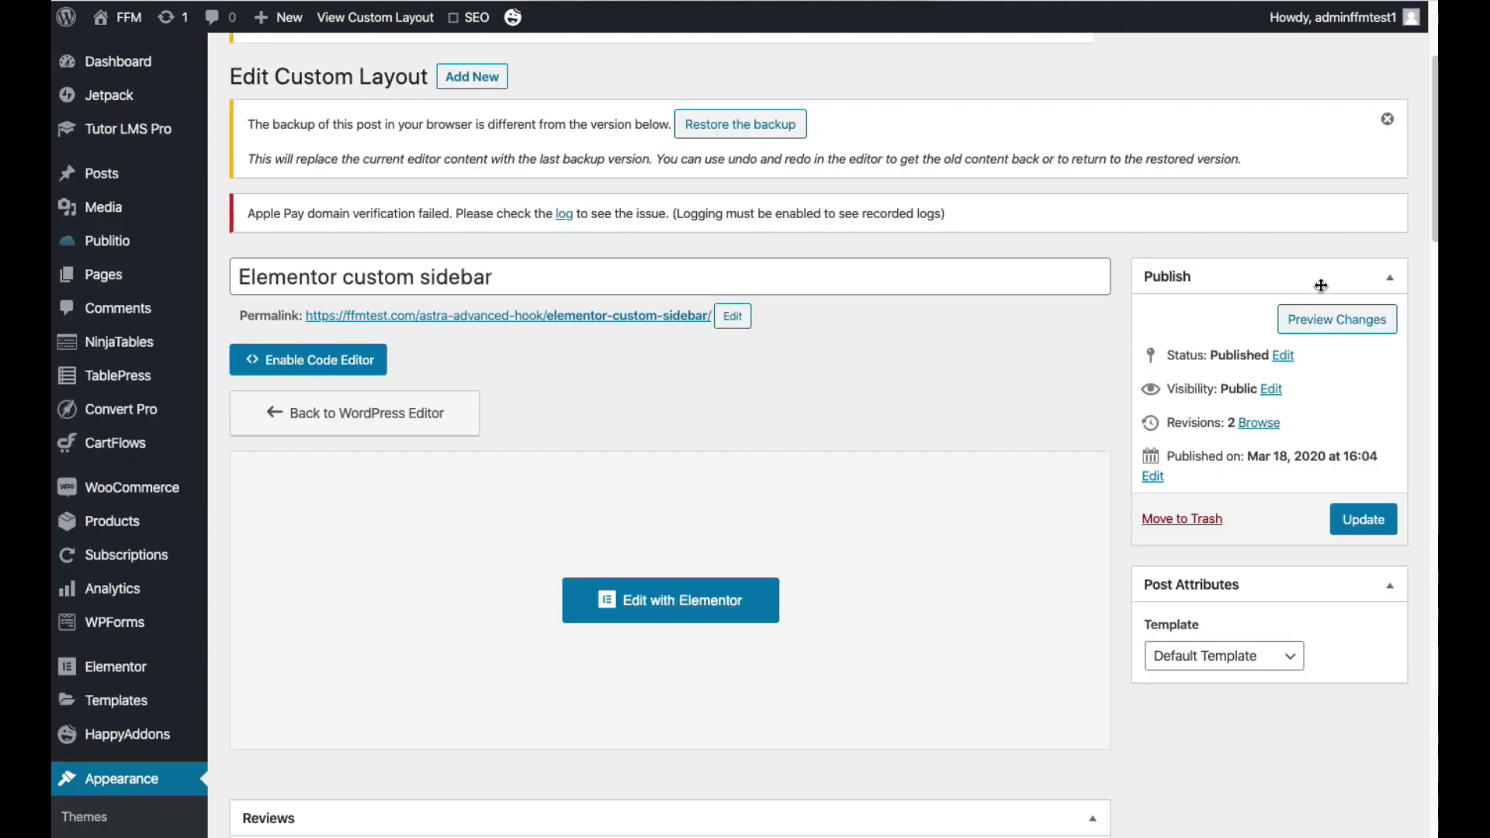
# - Update the layout, then scroll the live post to check the sidebar's featured-image posts list
pyautogui.click(1385, 520)
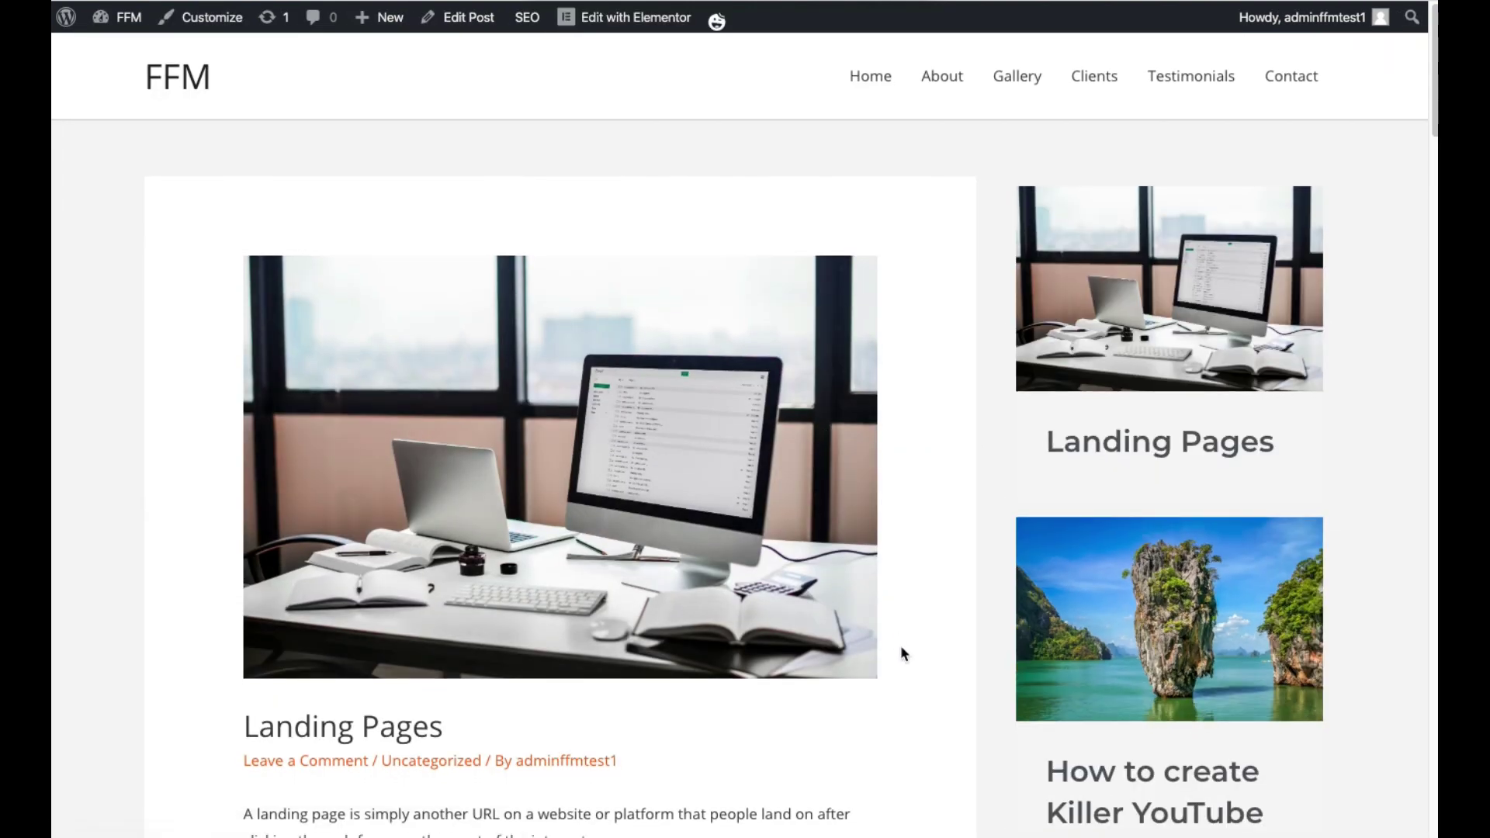
pyautogui.scroll(-6, 908, 656)
pyautogui.scroll(6, 970, 644)
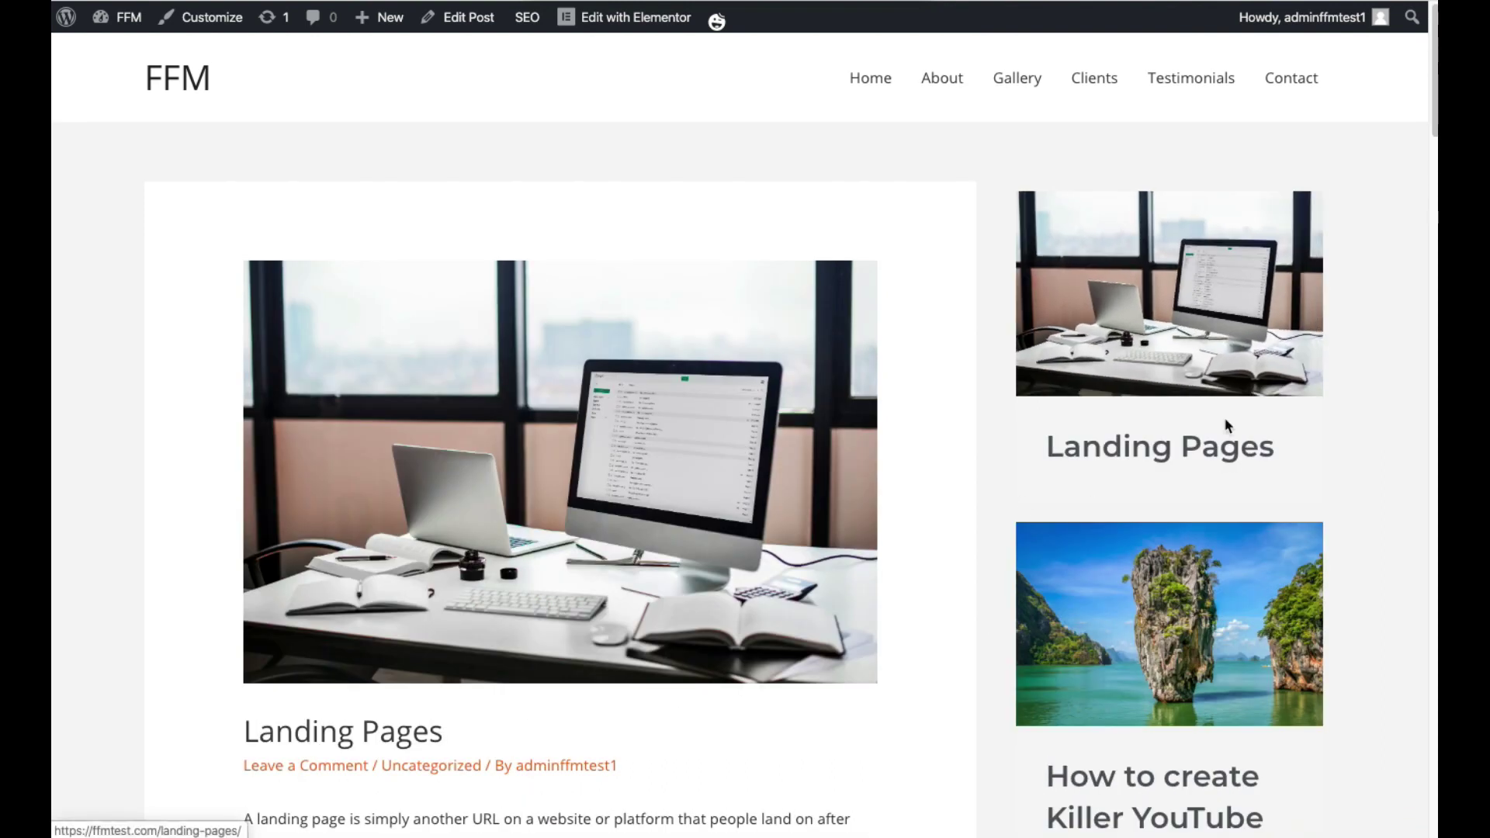
pyautogui.scroll(-5, 1223, 706)
pyautogui.scroll(-5, 1223, 718)
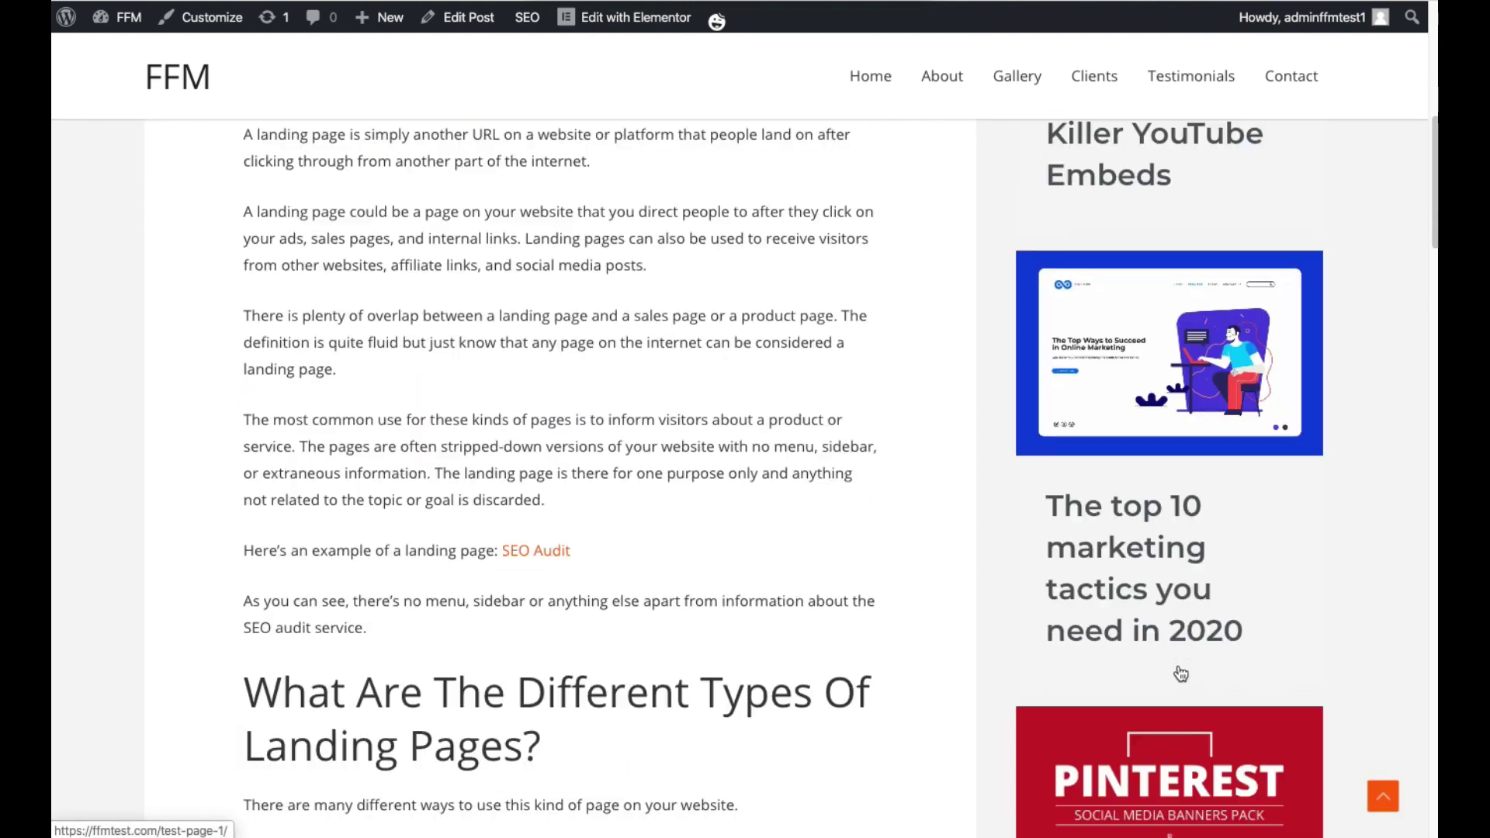
pyautogui.scroll(-2, 1181, 685)
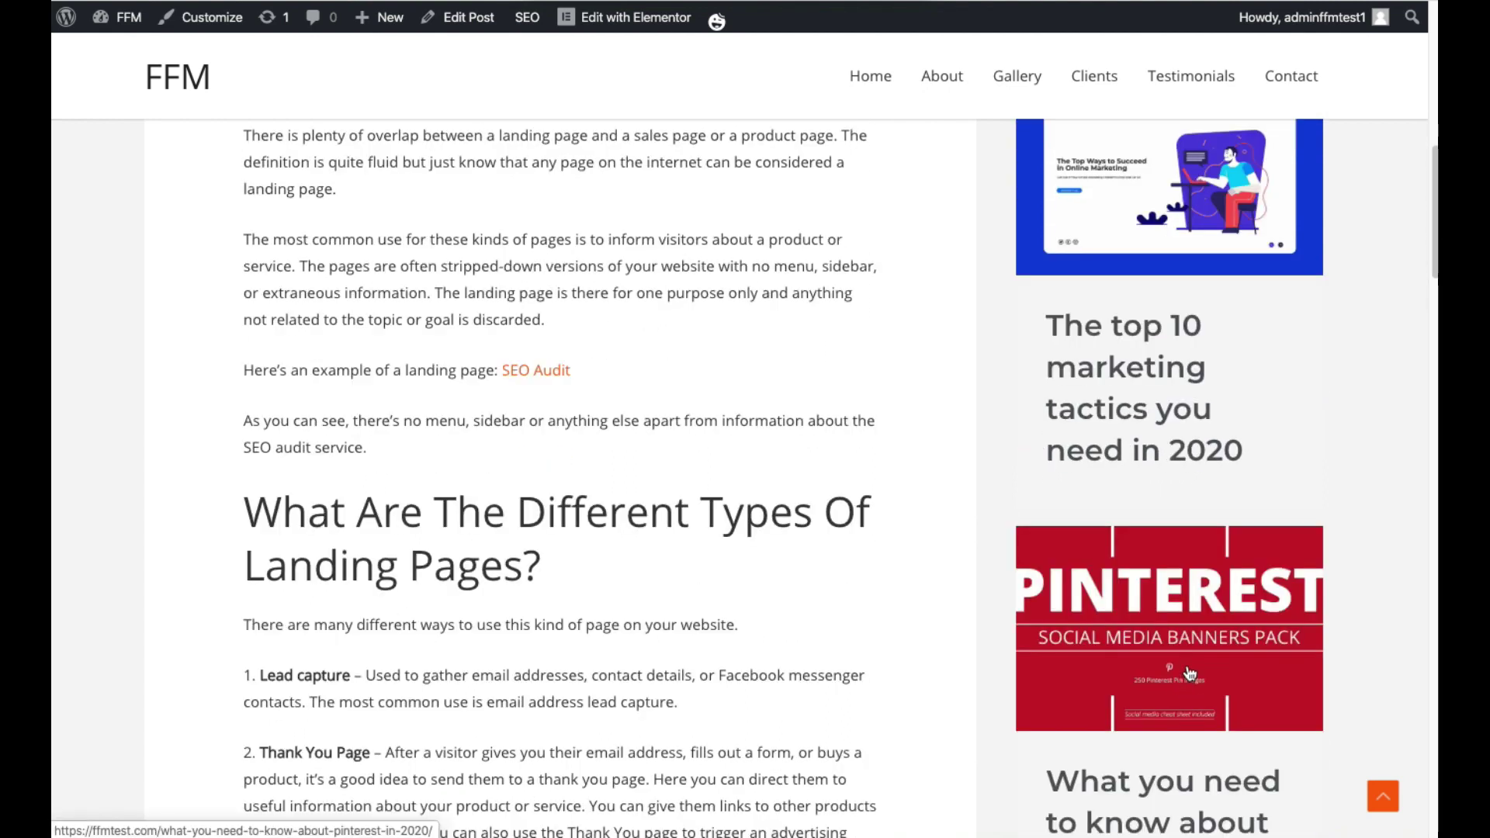